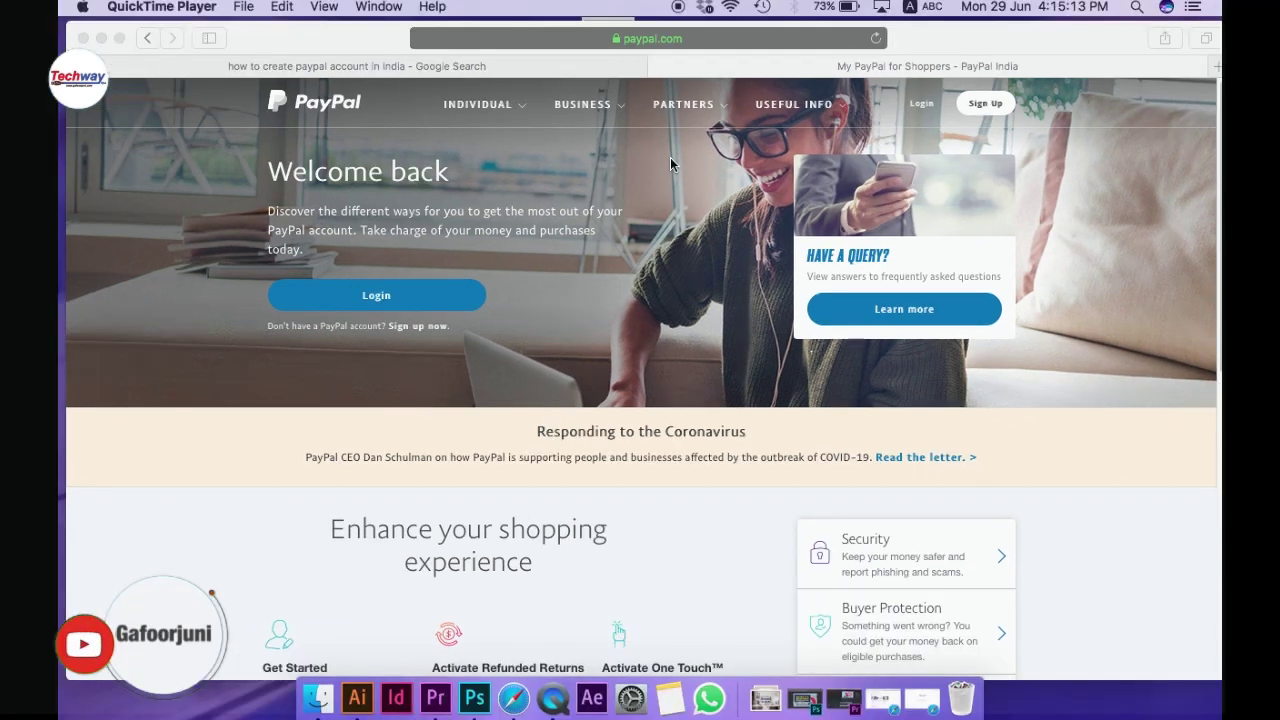
# Begin PayPal sign-up, choose Individual Account, and reach the email, mobile and password form
pyautogui.click(666, 35)
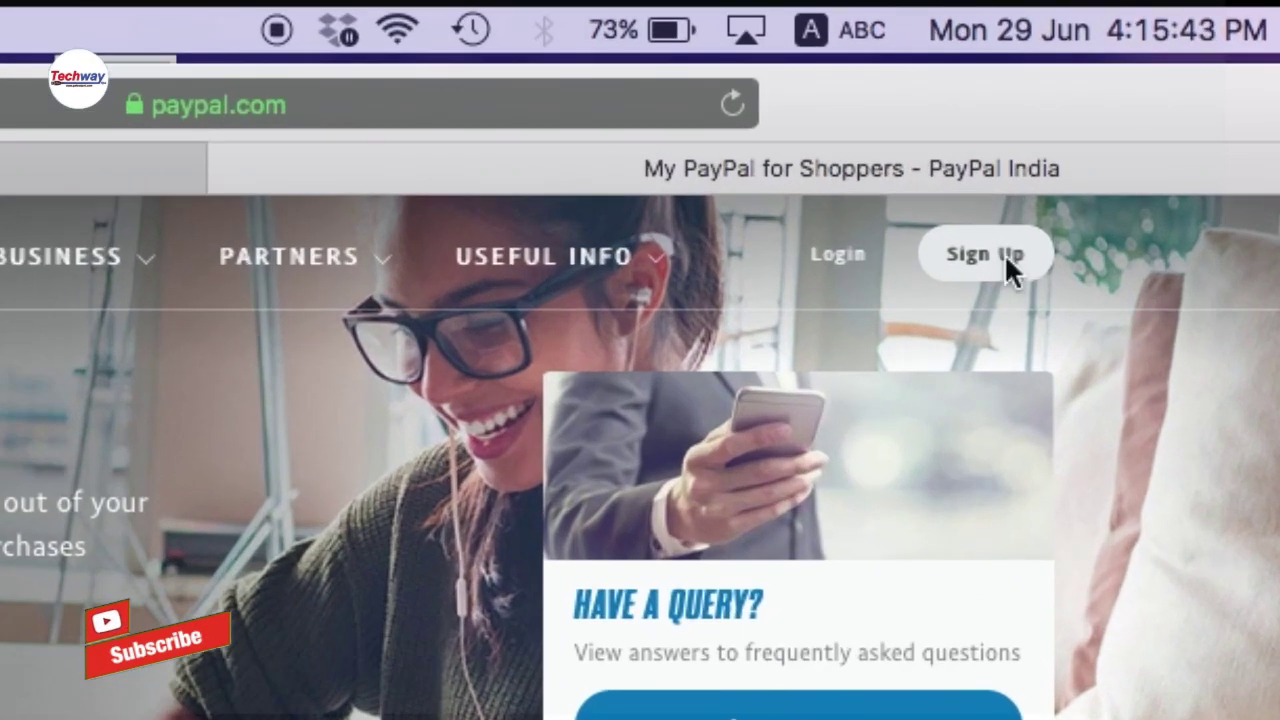
pyautogui.click(1004, 253)
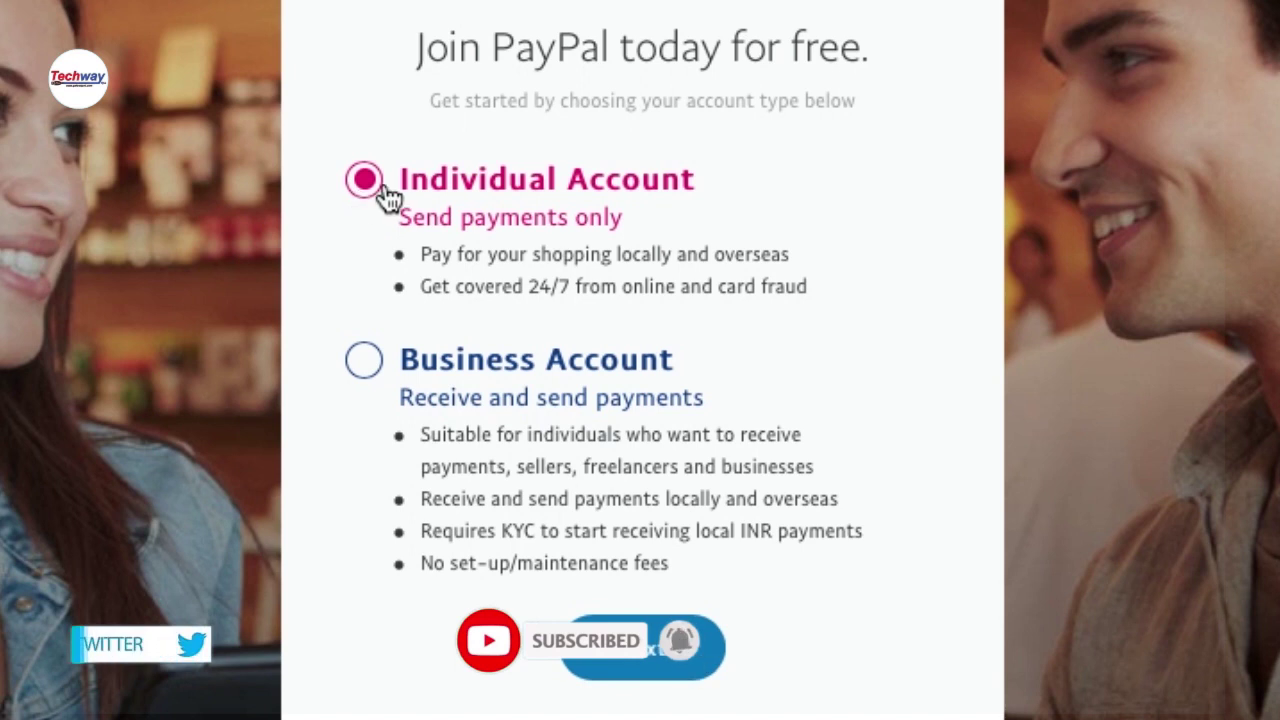
pyautogui.click(364, 362)
pyautogui.click(389, 249)
pyautogui.click(632, 650)
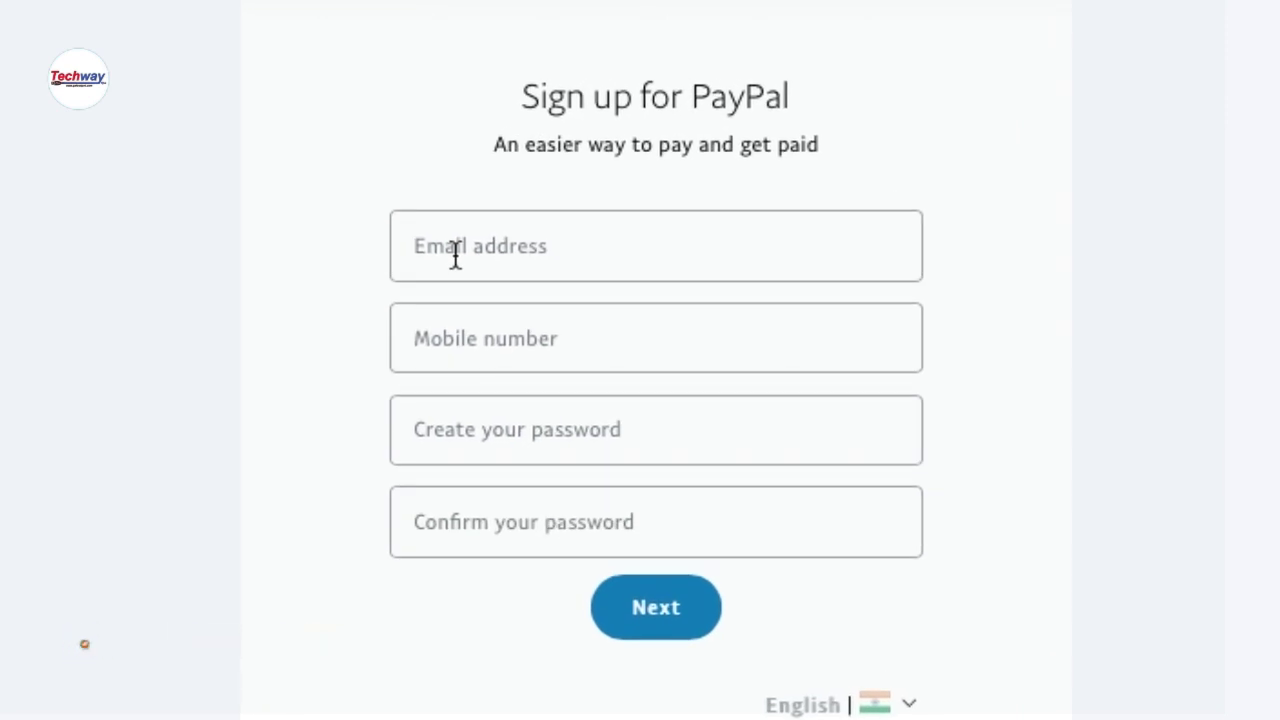
# Enter the email address, mobile number, and matching password in both password fields
pyautogui.click(474, 256)
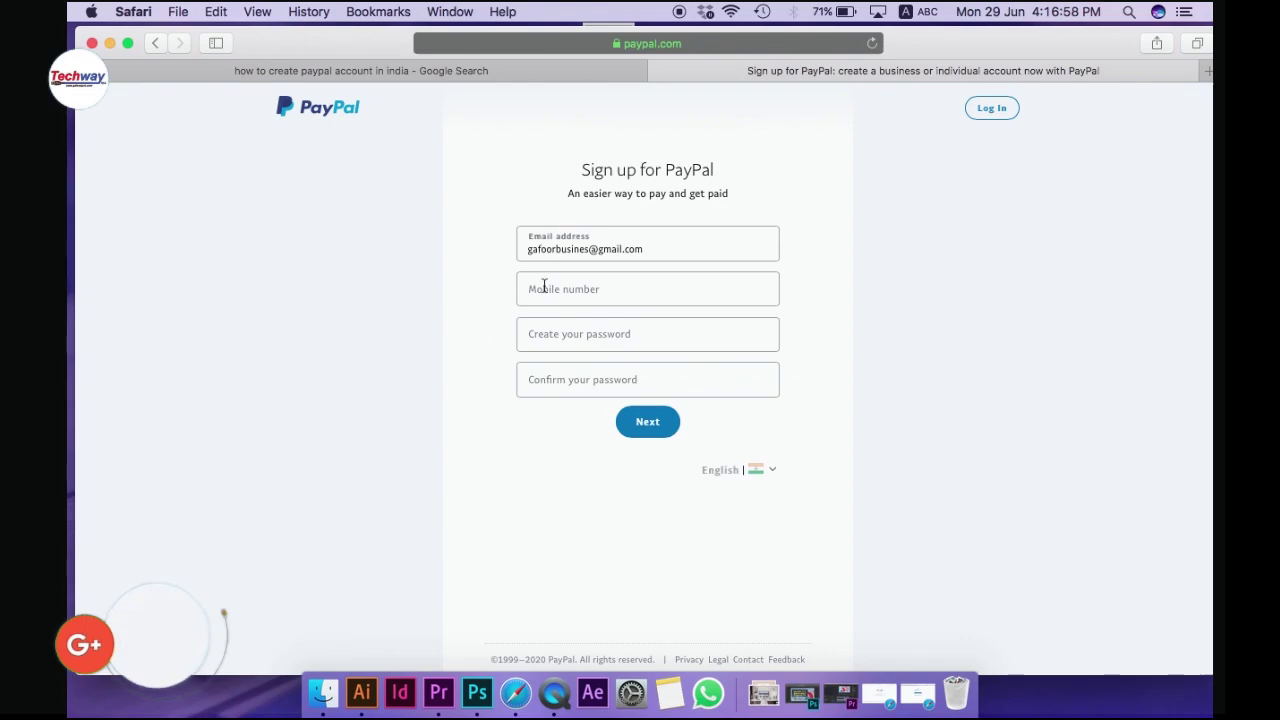
pyautogui.click(550, 293)
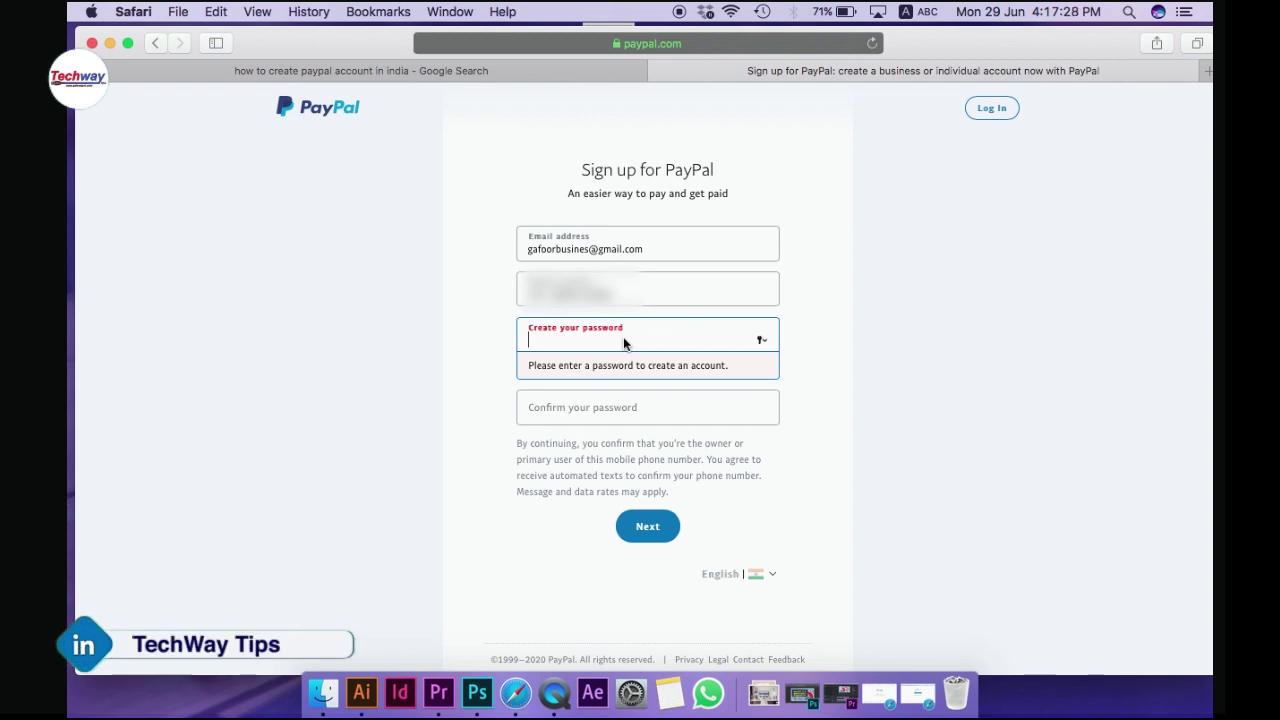
pyautogui.write('gafo')
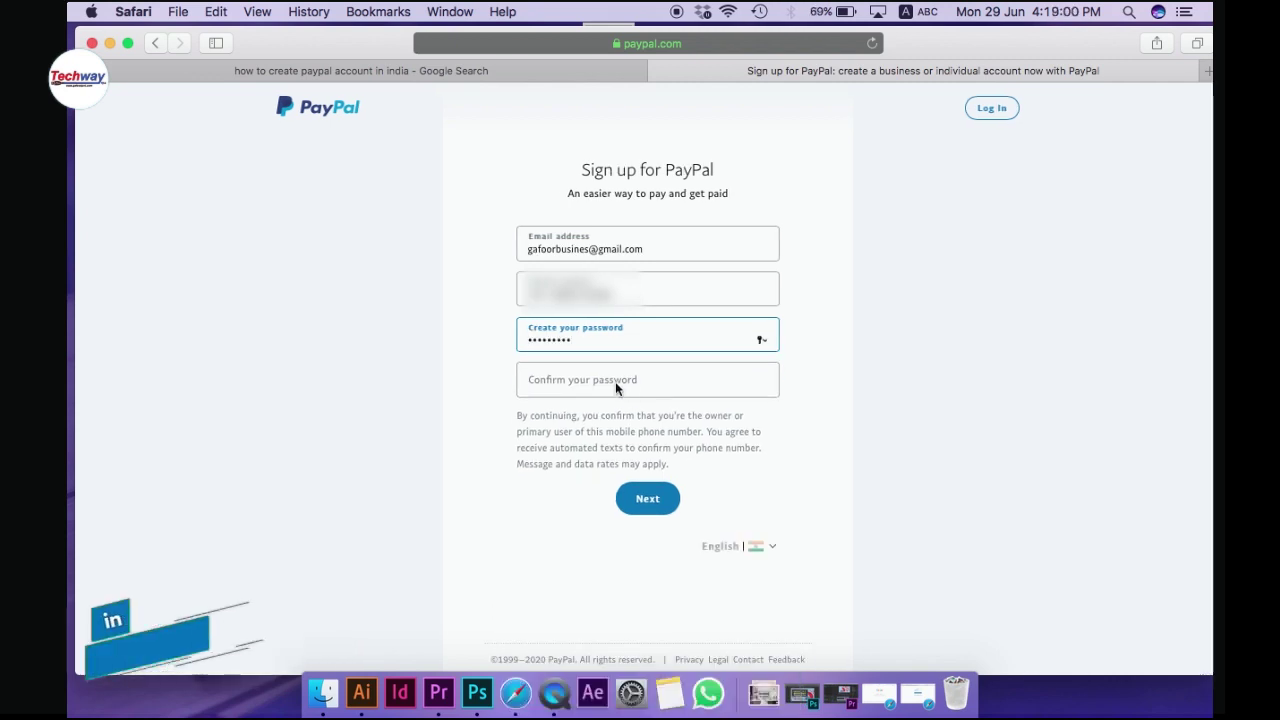
pyautogui.click(615, 381)
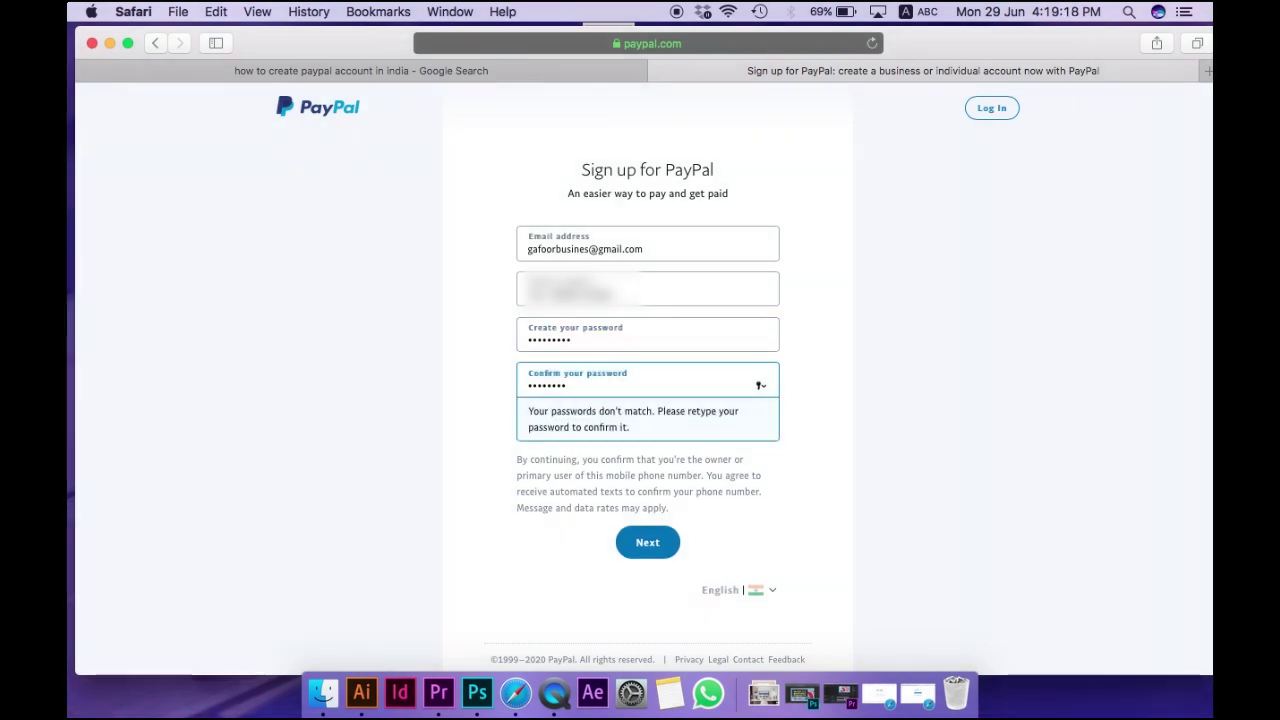
pyautogui.write('1')
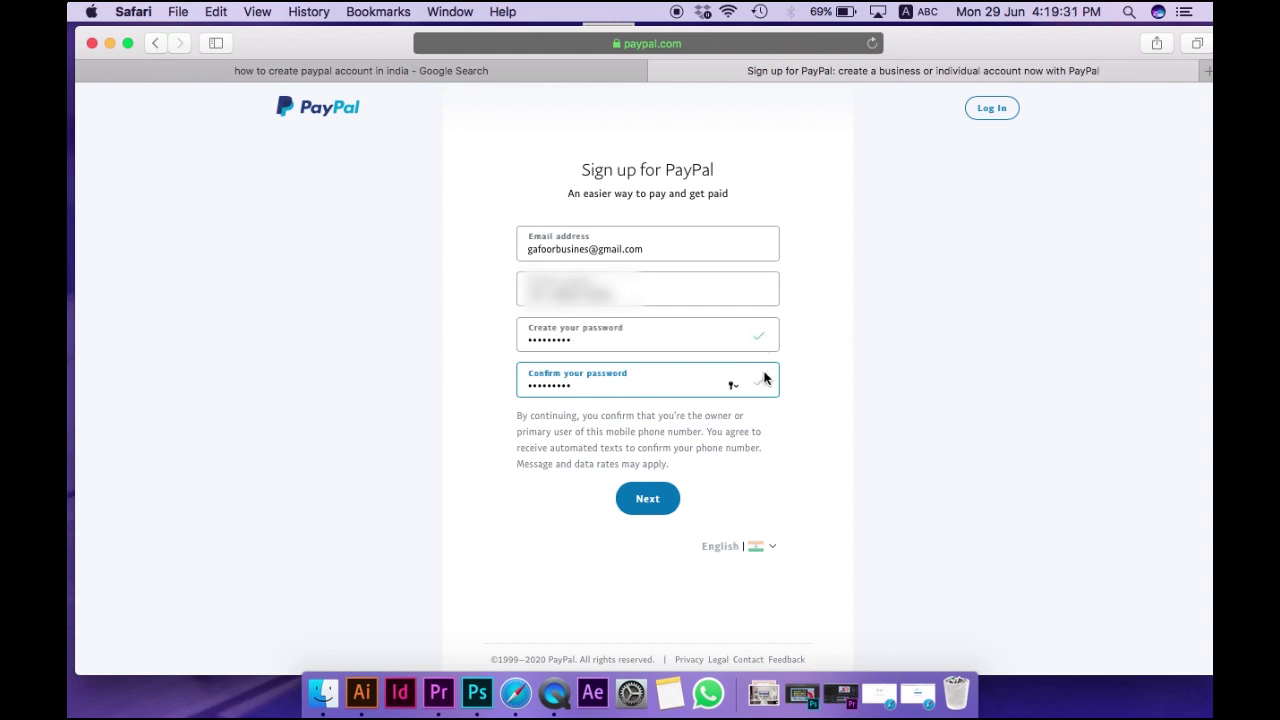
# Submit the sign-up details and enter the SMS confirmation code
pyautogui.click(647, 500)
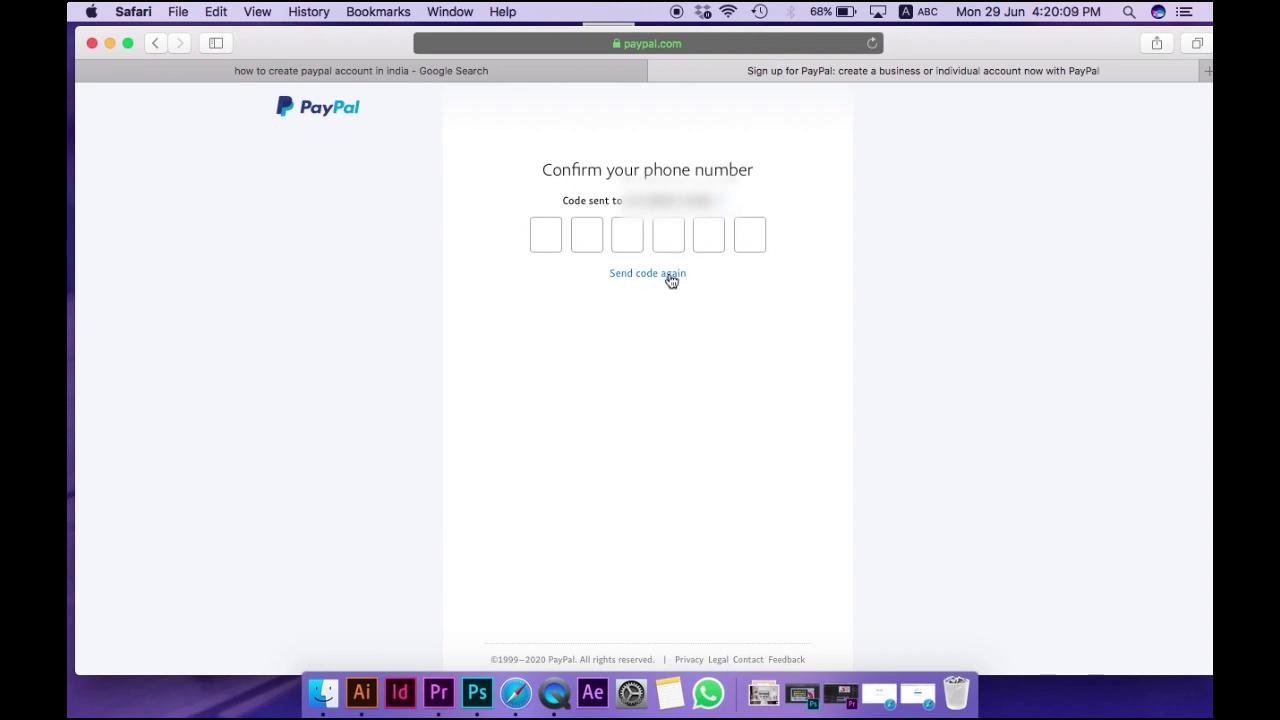
pyautogui.click(545, 238)
pyautogui.write('22')
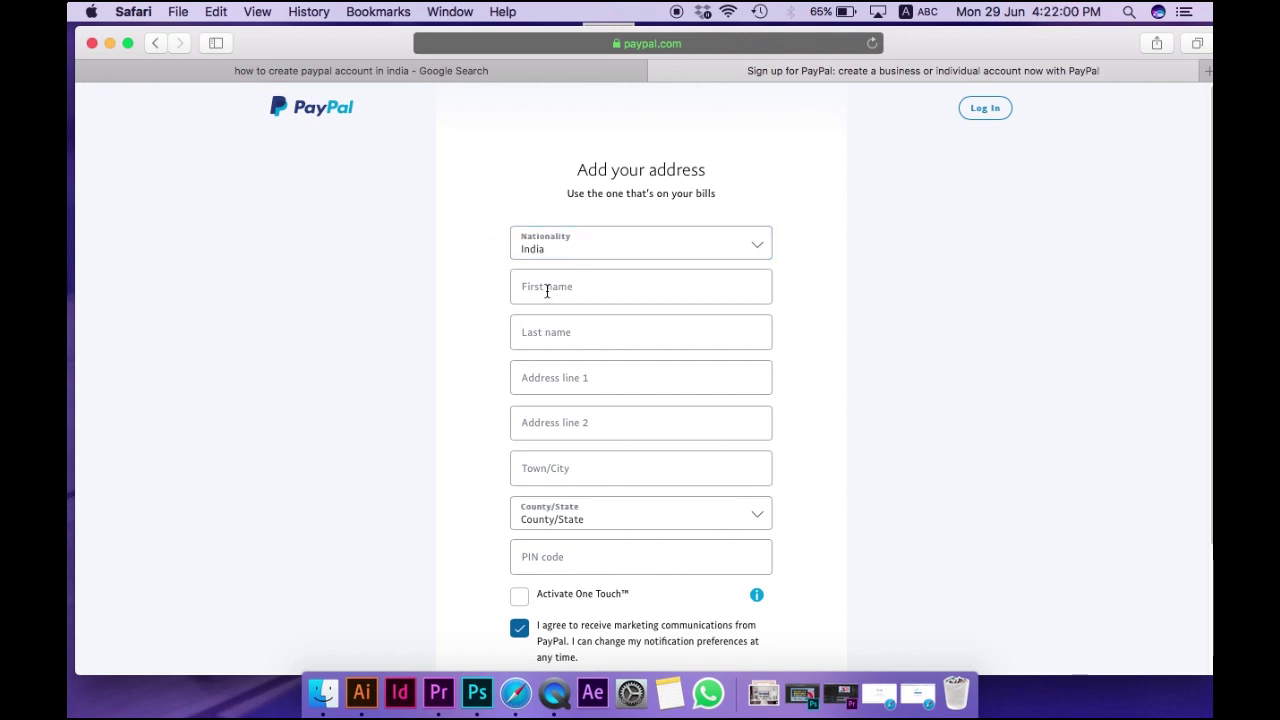
# Enter the first and last name, then copy the first address line into line 2
pyautogui.click(554, 286)
pyautogui.click(557, 329)
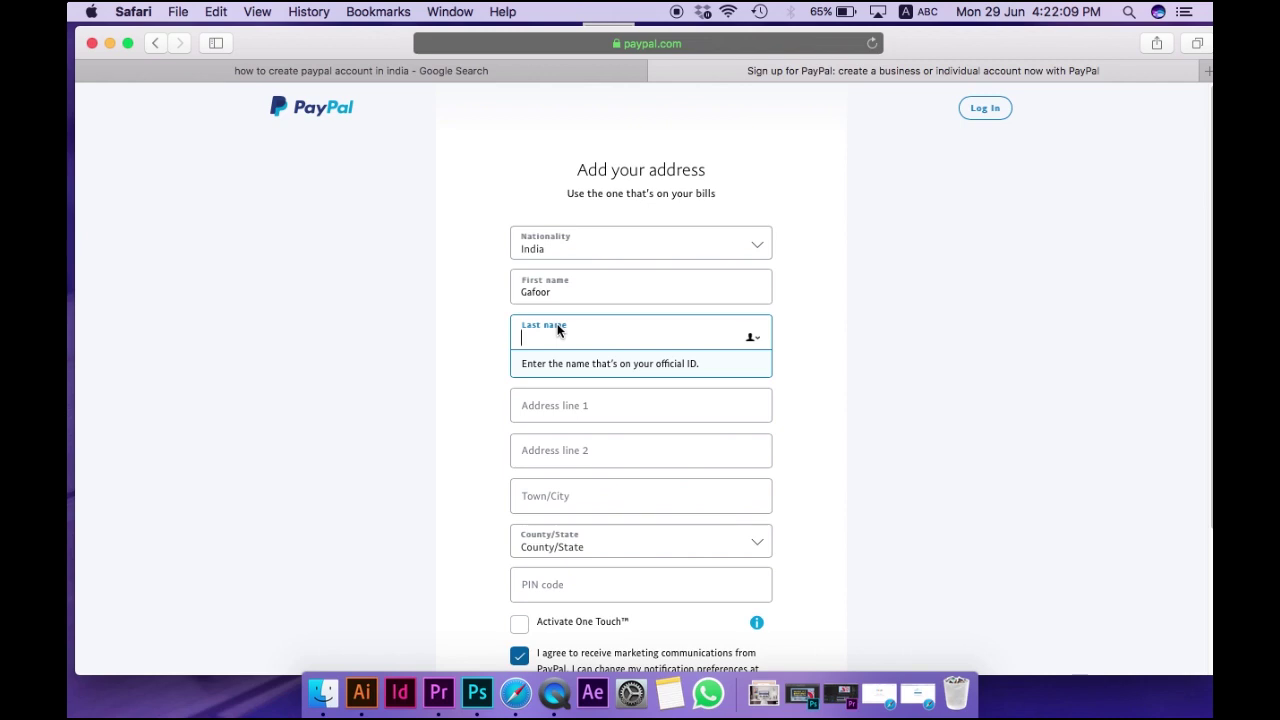
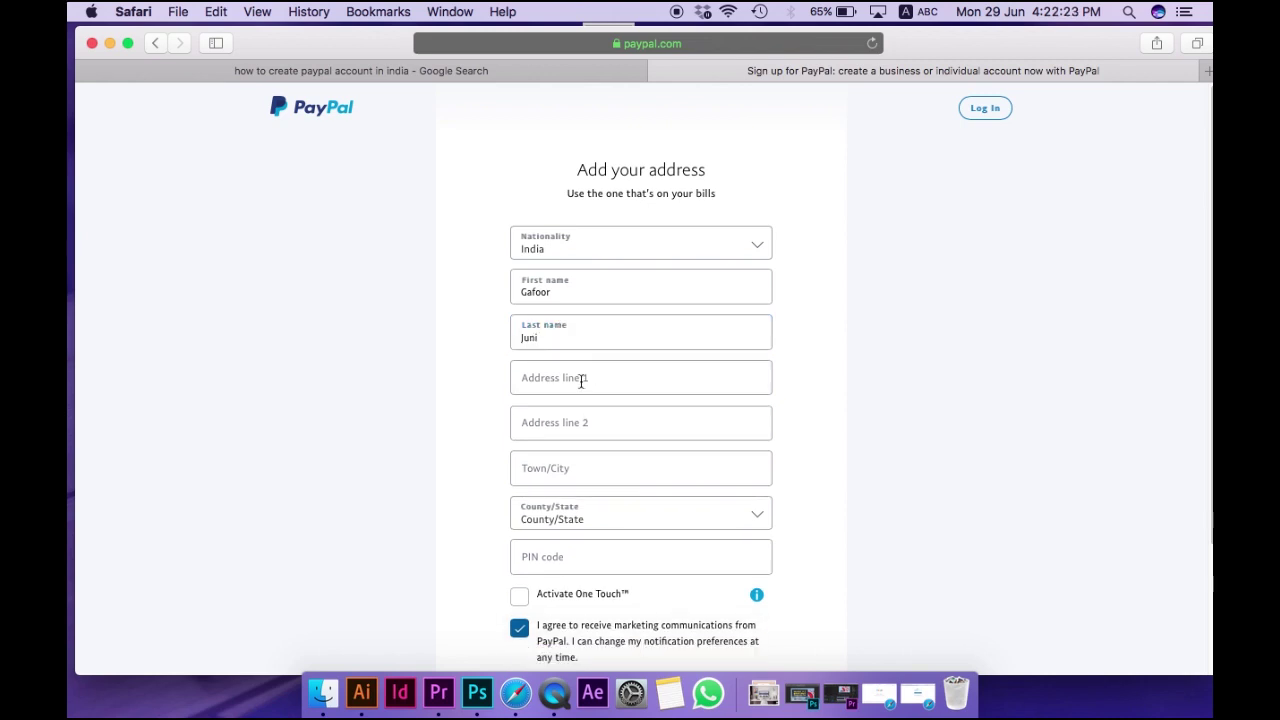
pyautogui.click(581, 386)
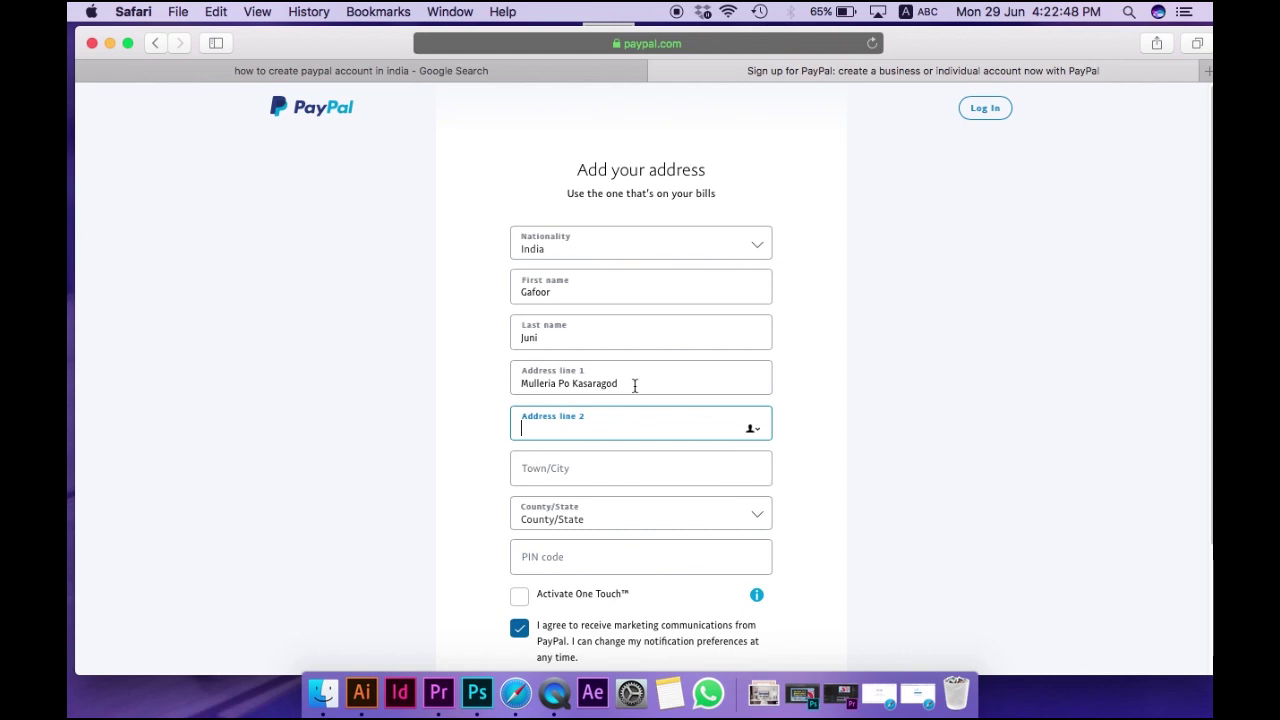
pyautogui.click(537, 375)
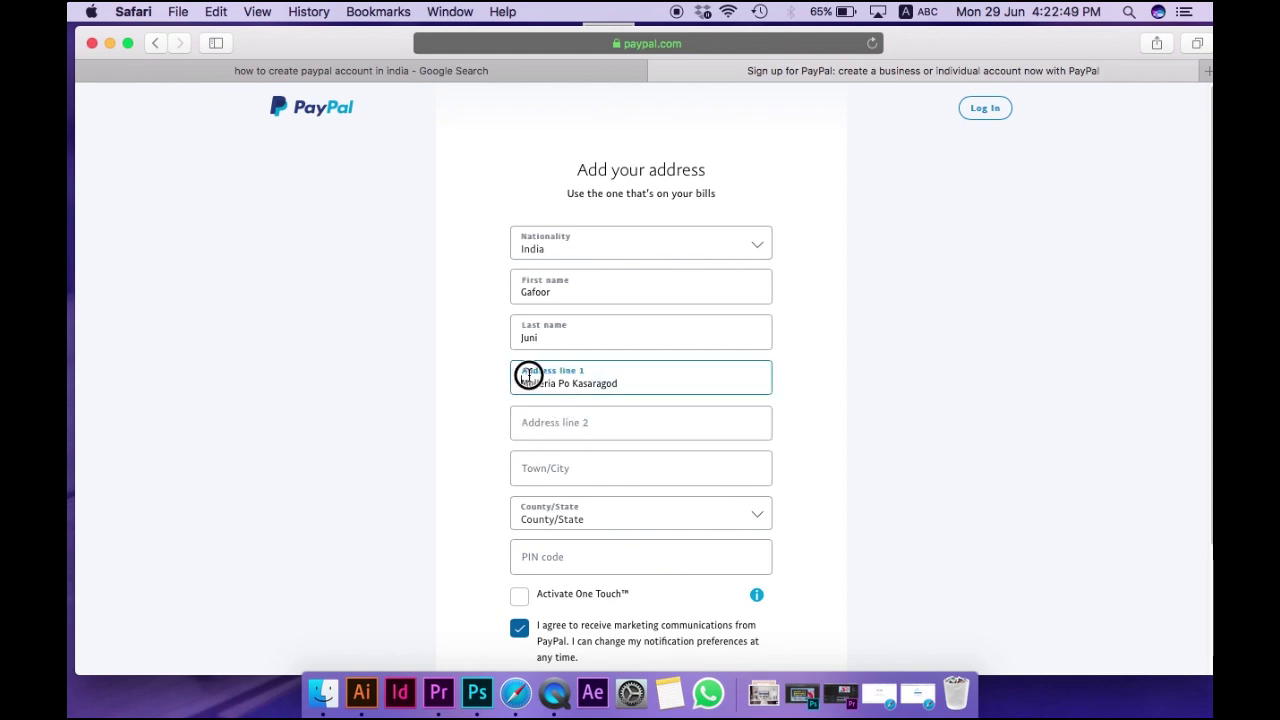
pyautogui.moveTo(523, 381); pyautogui.dragTo(628, 386)
pyautogui.press('super+c')
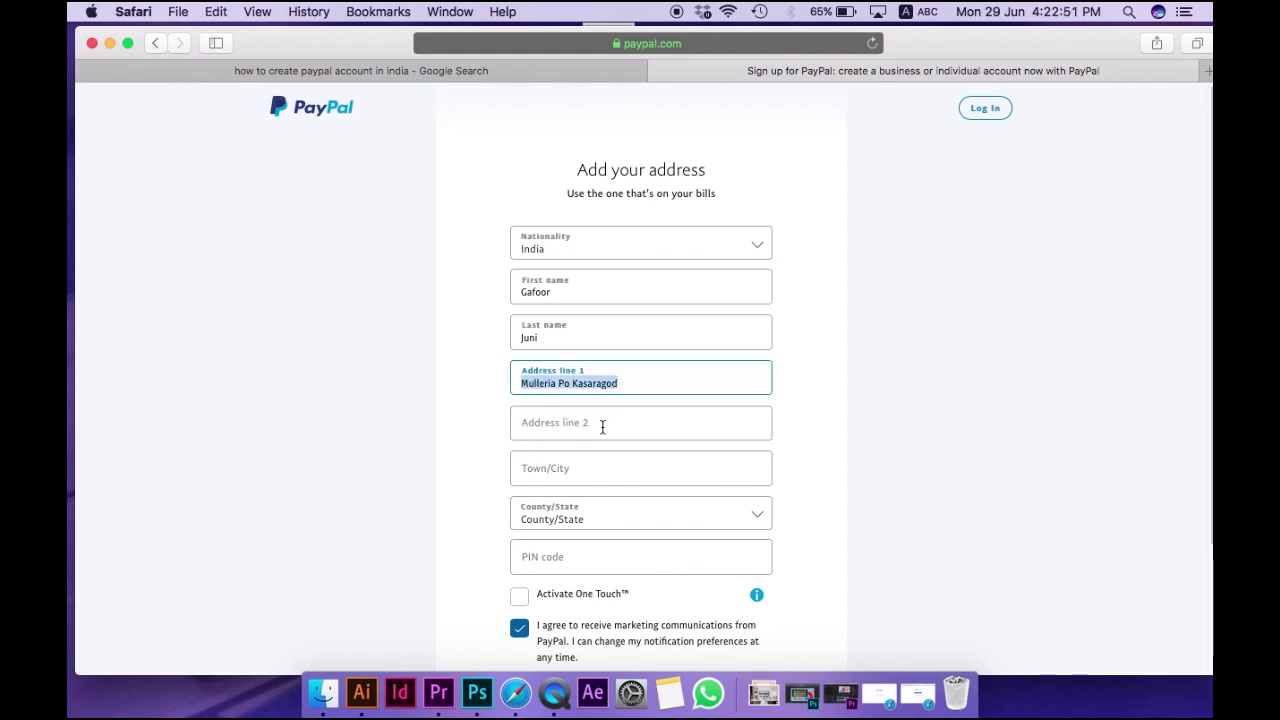
pyautogui.click(586, 427)
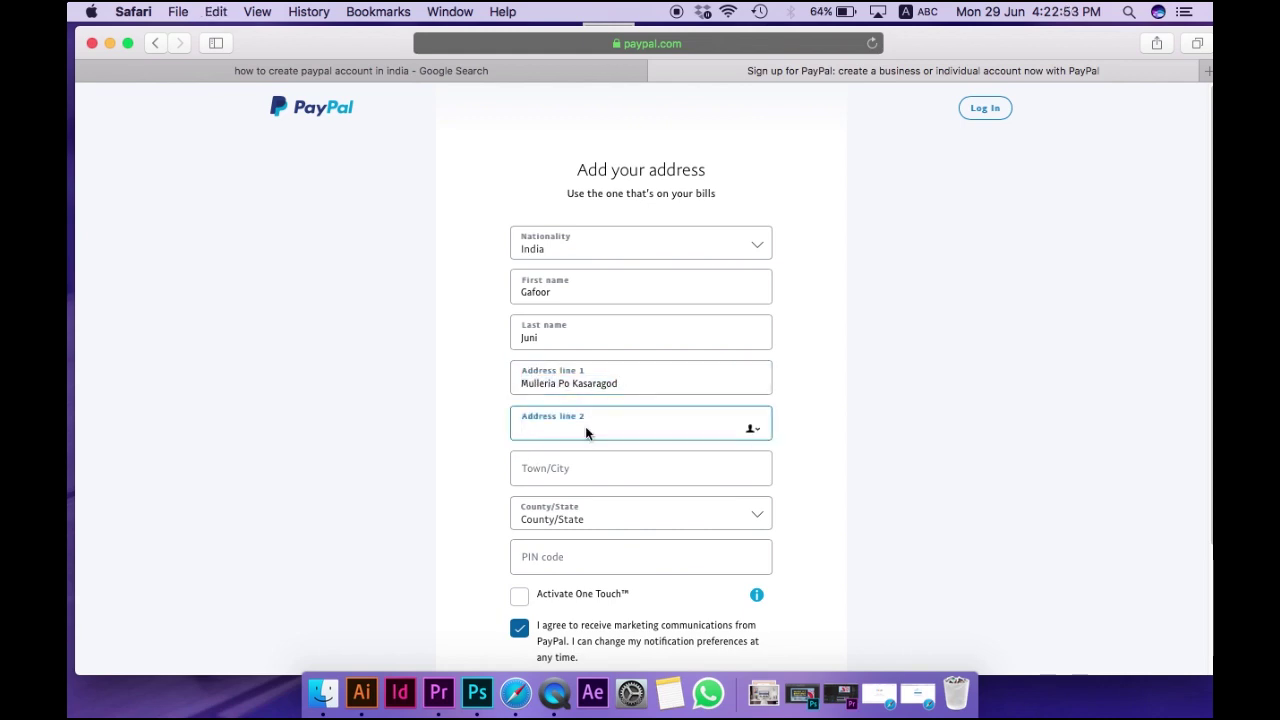
pyautogui.press('super+v')
# Fill in the town, pick the state from the County/State list, and enter the PIN code
pyautogui.click(571, 473)
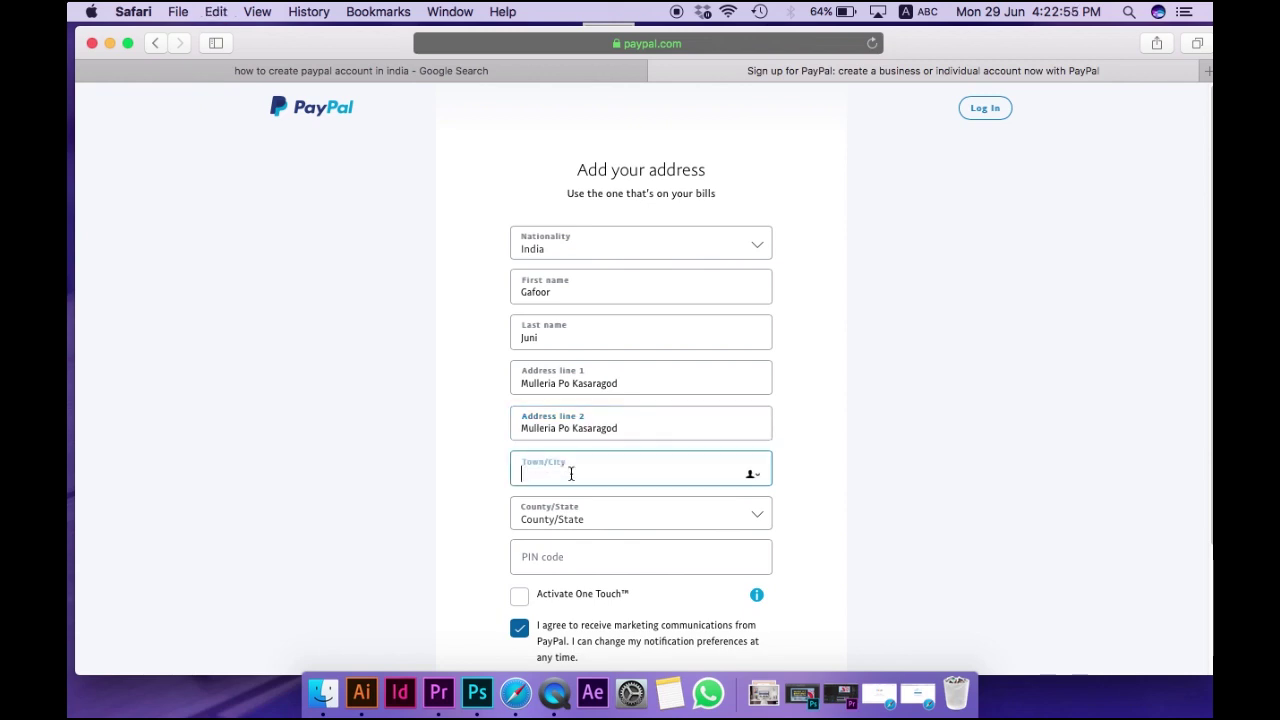
pyautogui.write('Kasaragod')
pyautogui.click(587, 519)
pyautogui.click(597, 519)
pyautogui.click(561, 563)
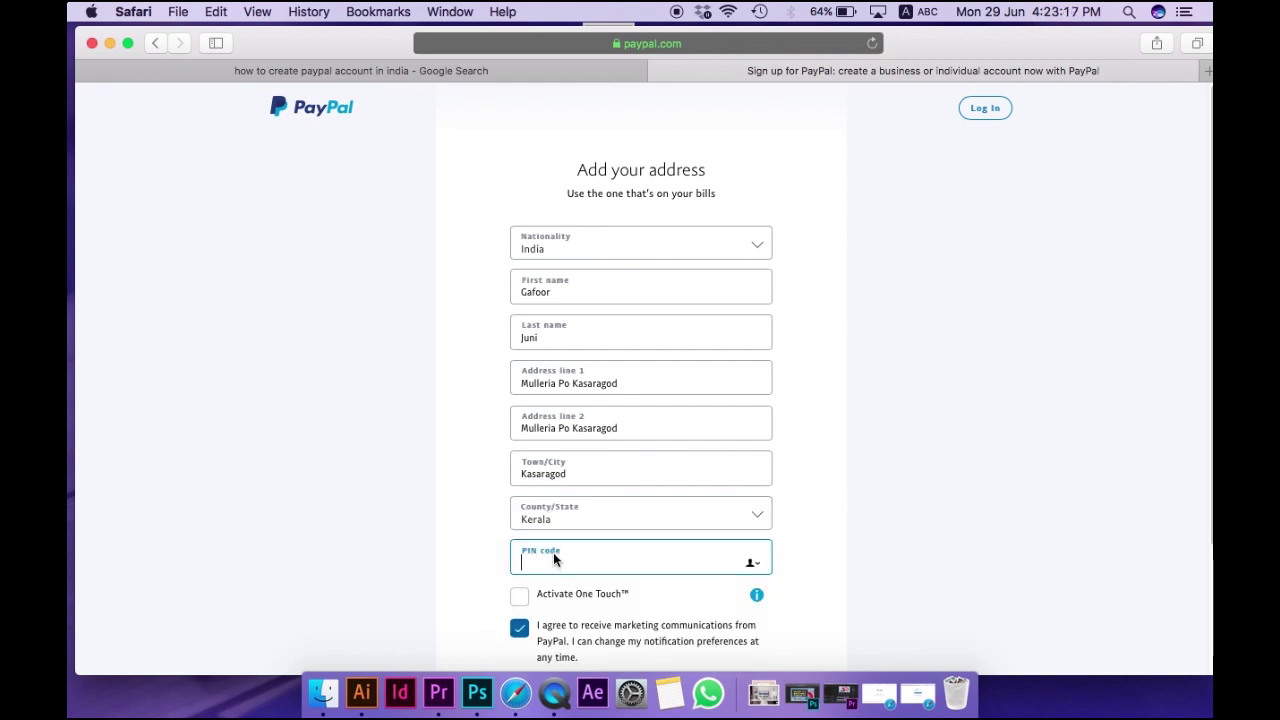
pyautogui.write('671544')
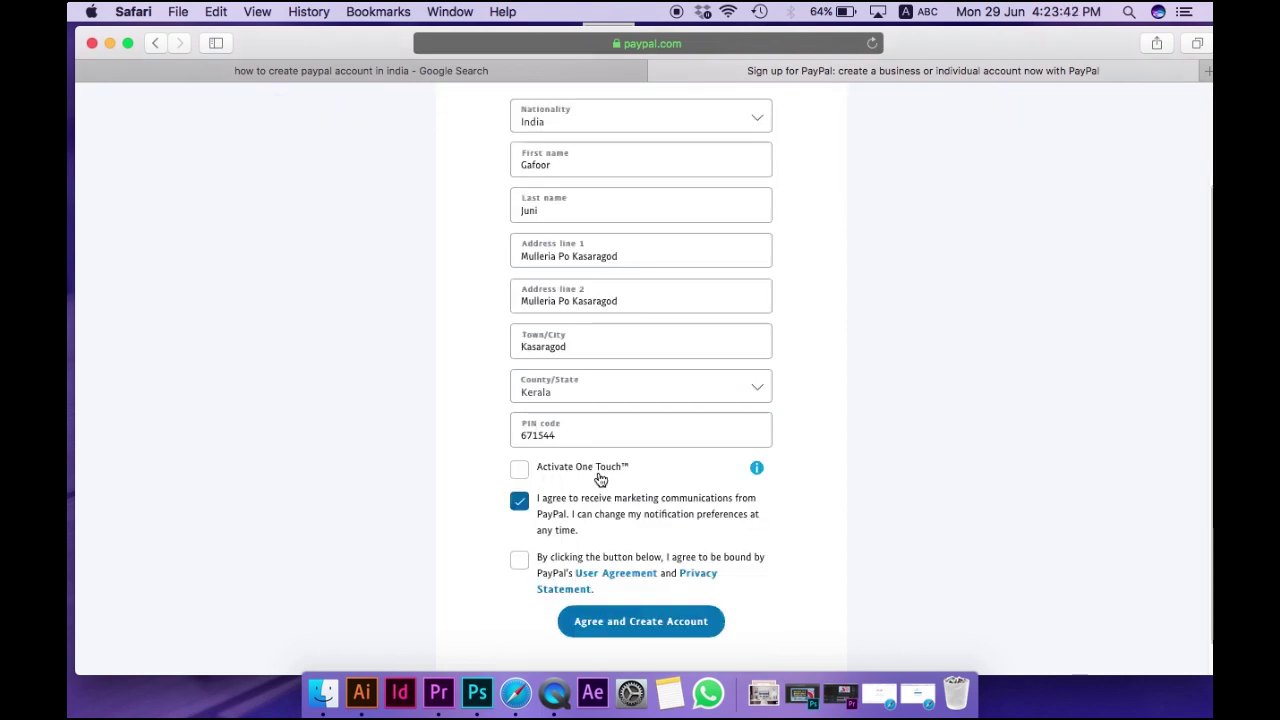
# Accept the user agreement and privacy statement and create the account
pyautogui.click(756, 467)
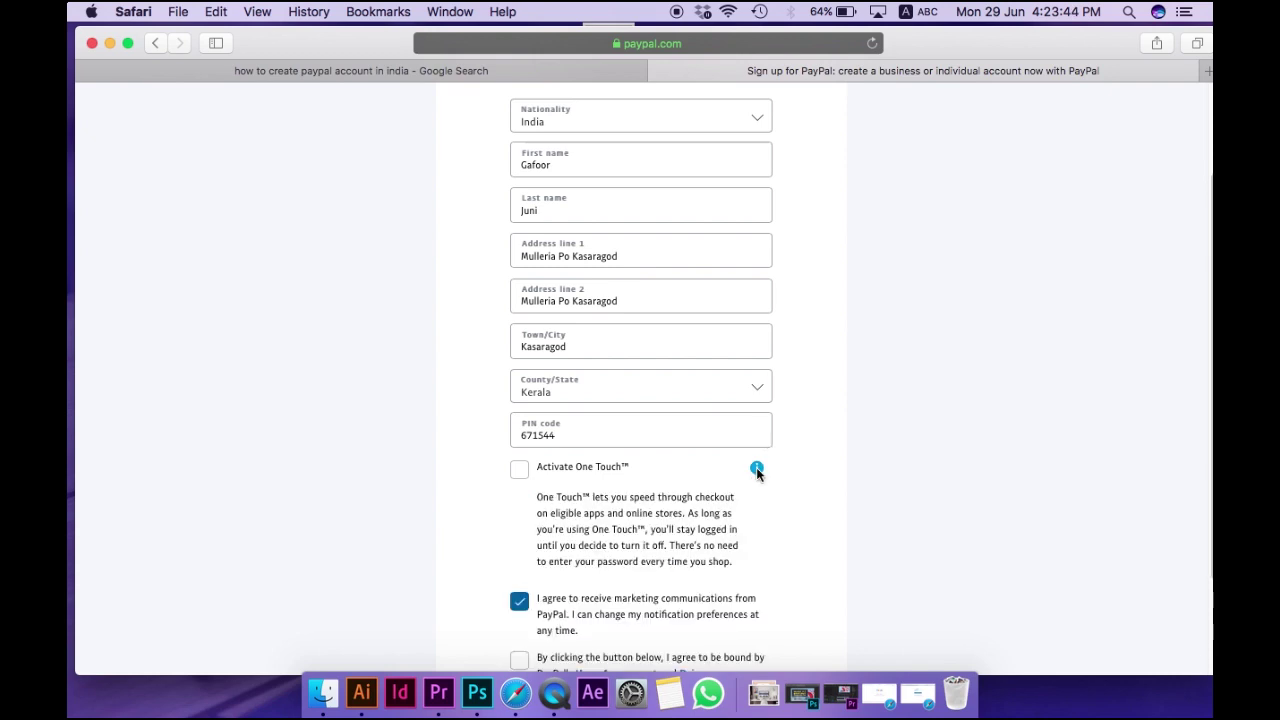
pyautogui.scroll(-3, 640, 487)
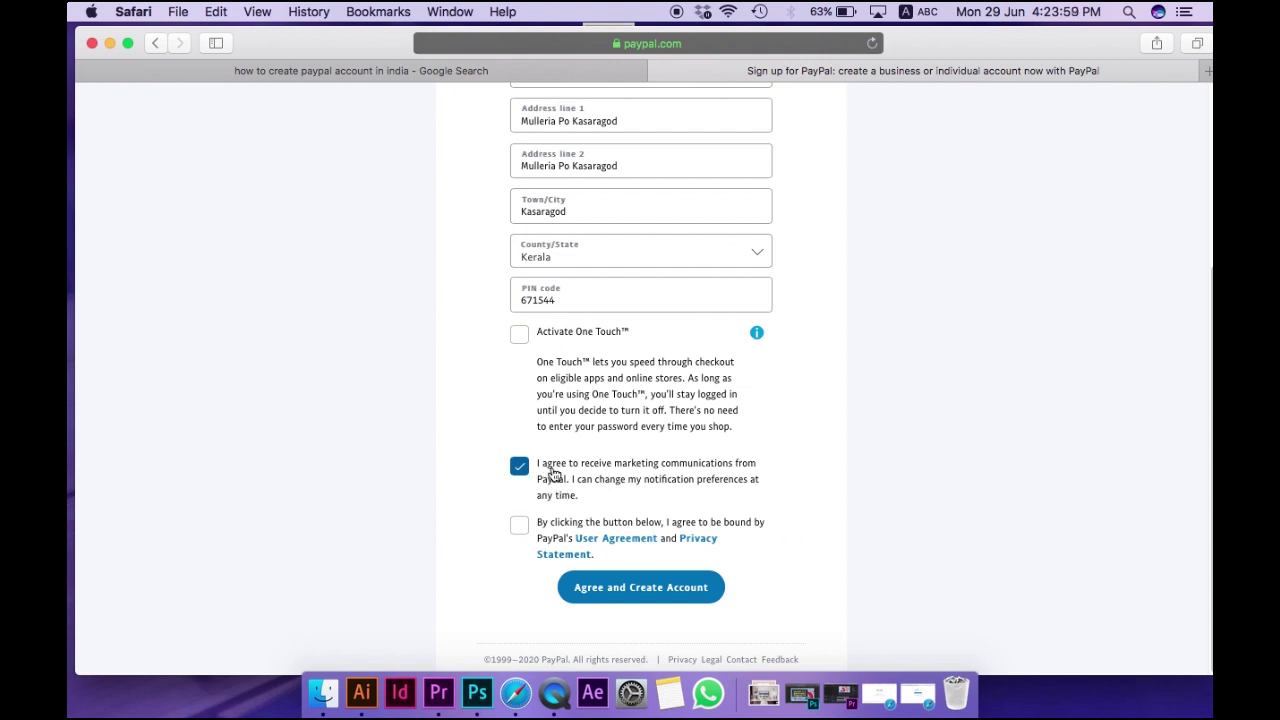
pyautogui.click(522, 527)
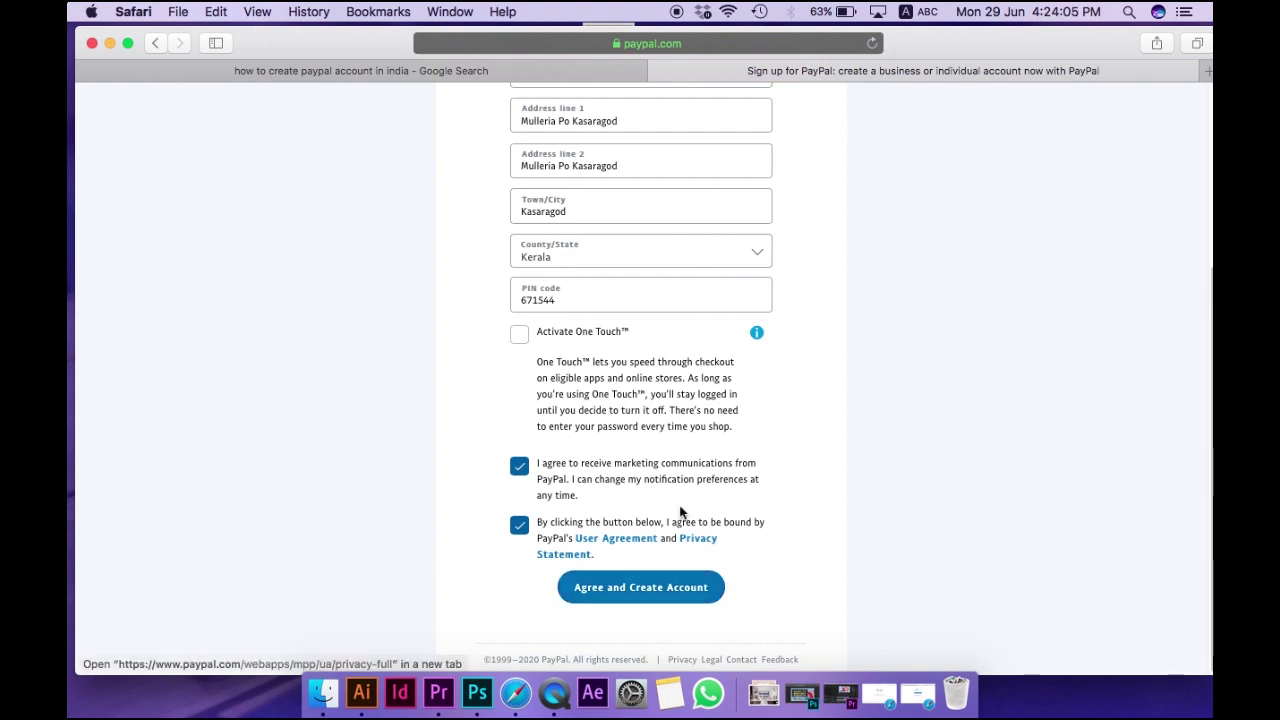
pyautogui.click(638, 598)
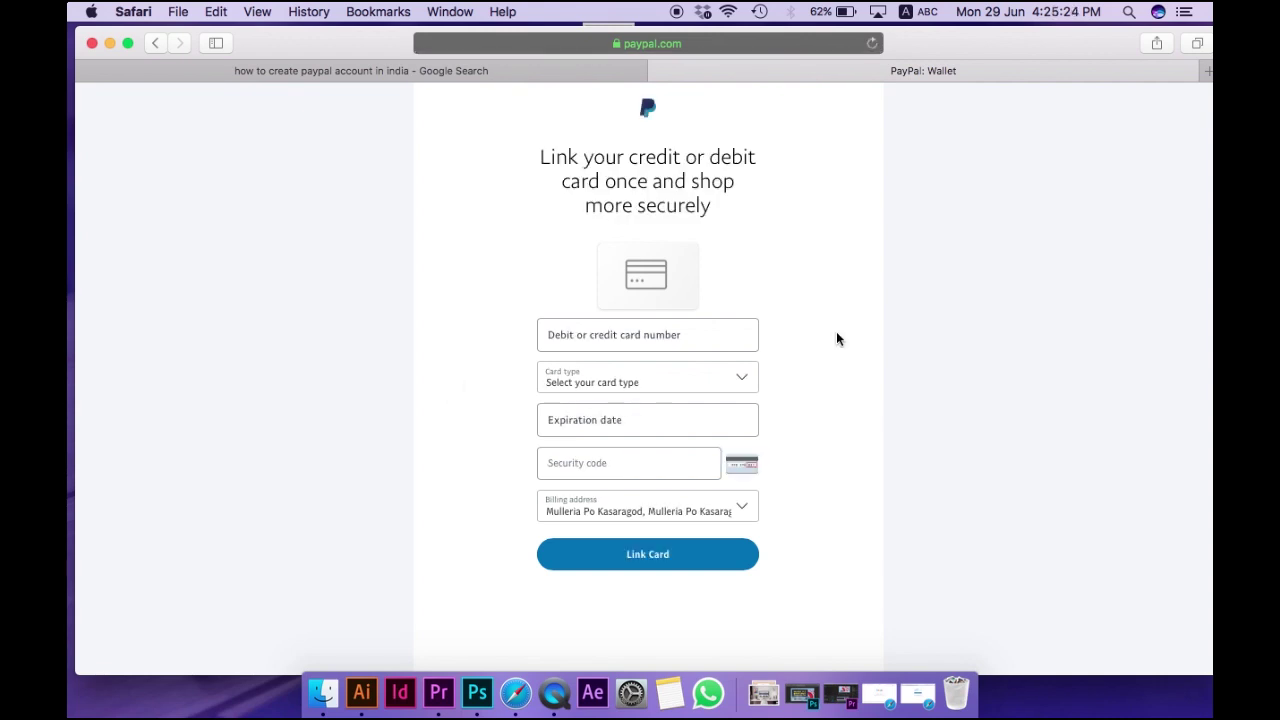
# Set the card type to Visa on the card-linking form
pyautogui.click(712, 336)
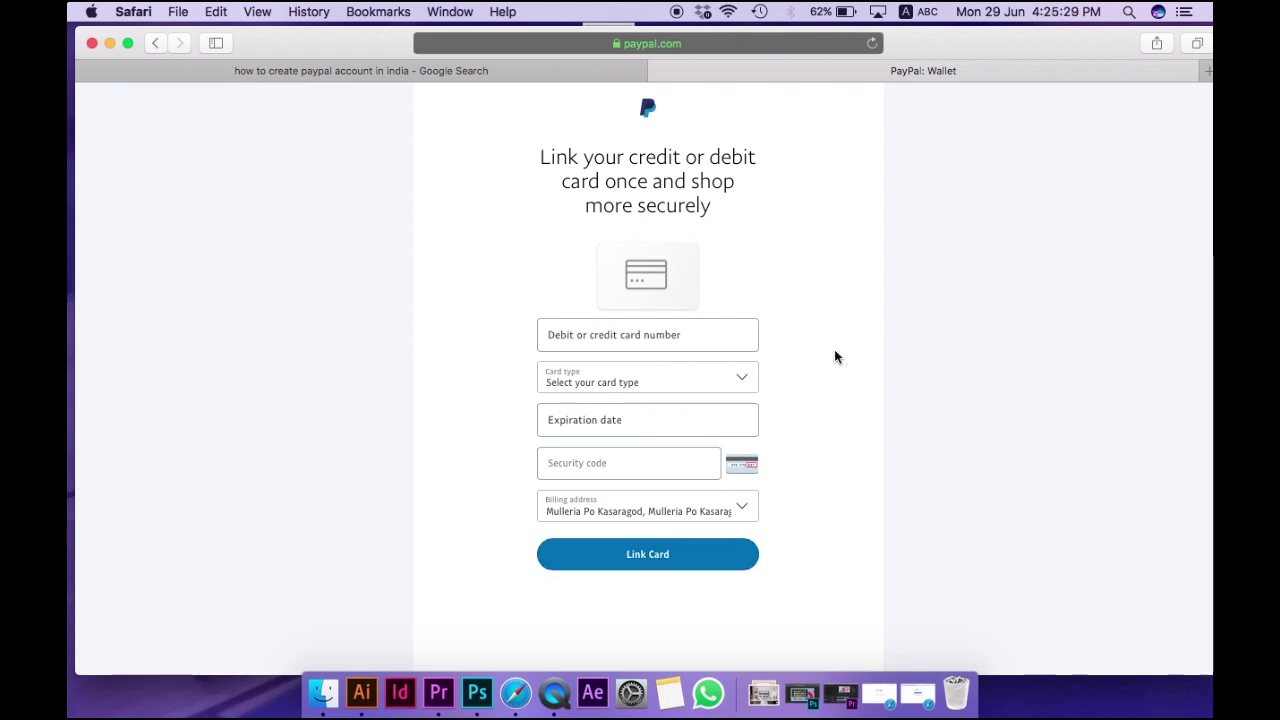
pyautogui.click(588, 337)
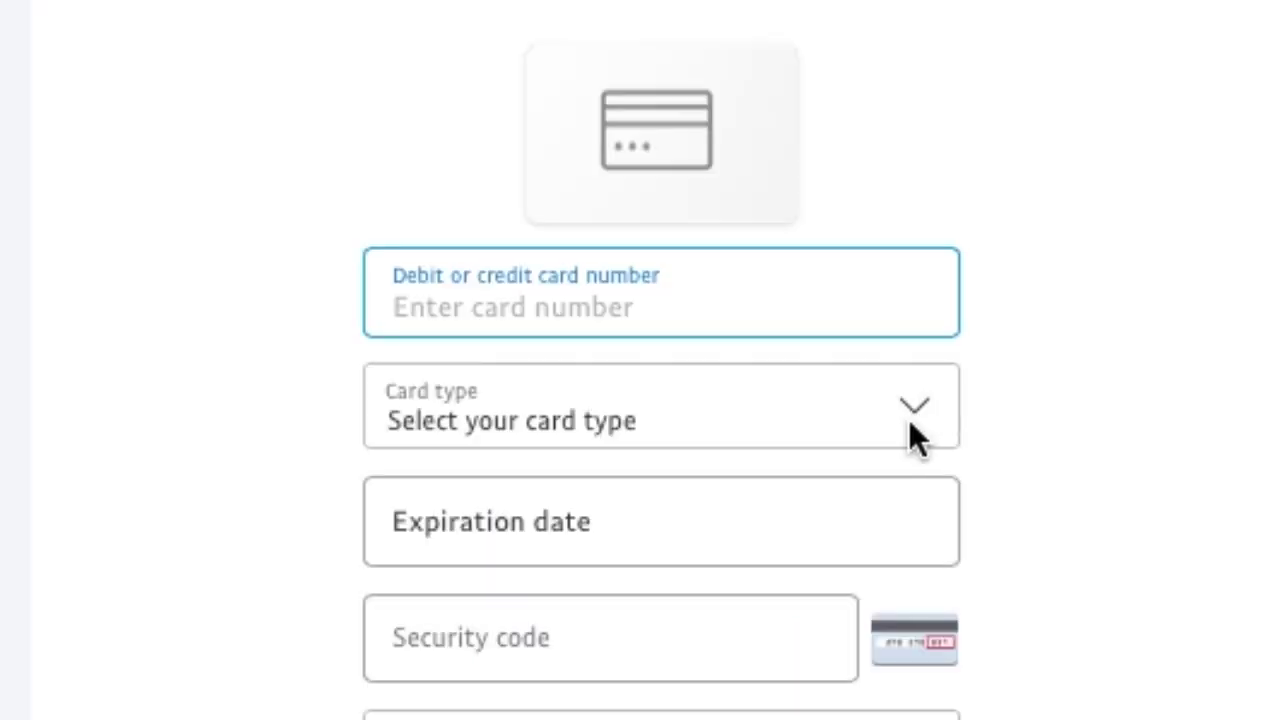
pyautogui.click(792, 394)
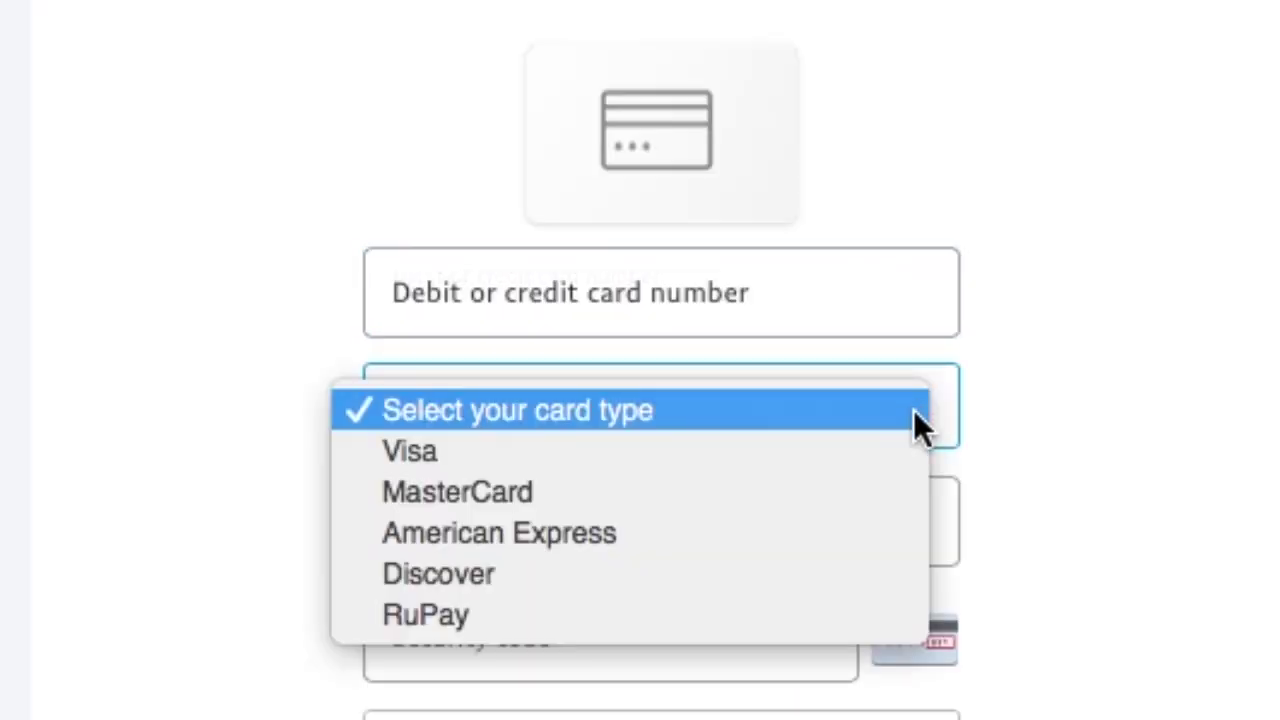
pyautogui.click(547, 443)
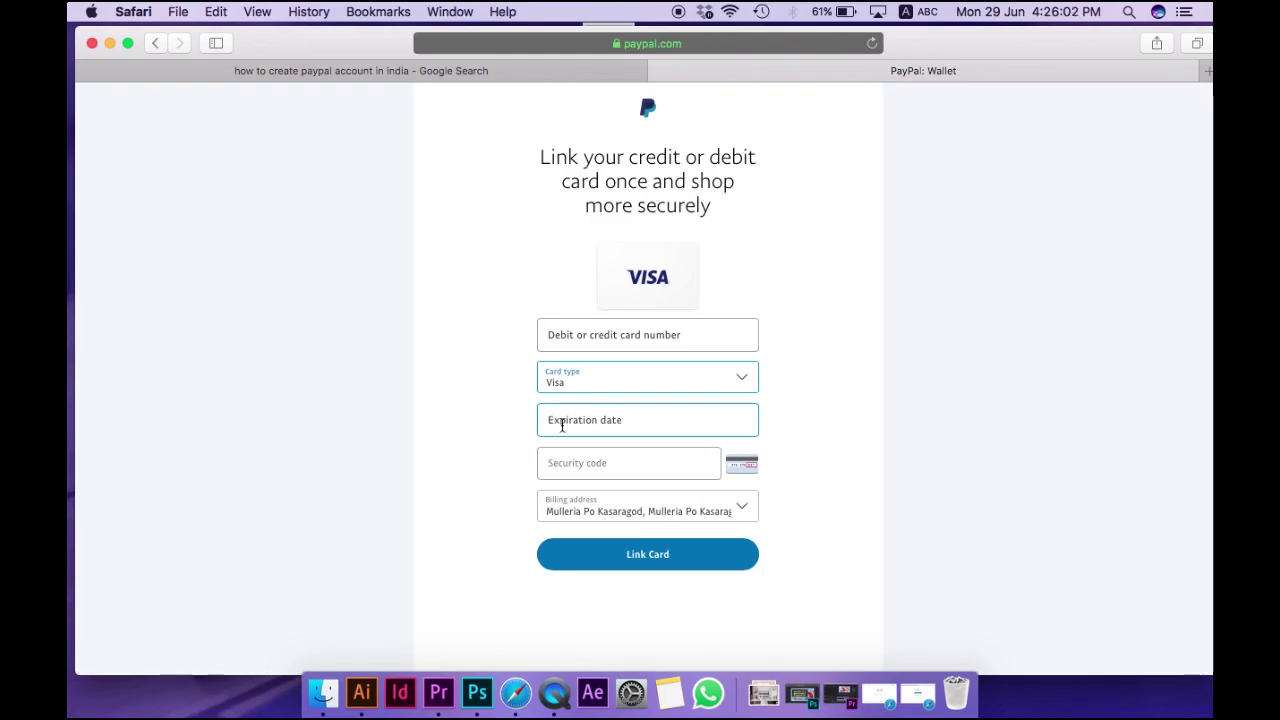
# Visit the expiration date and security code fields, then try Link Card
pyautogui.click(631, 426)
pyautogui.click(573, 463)
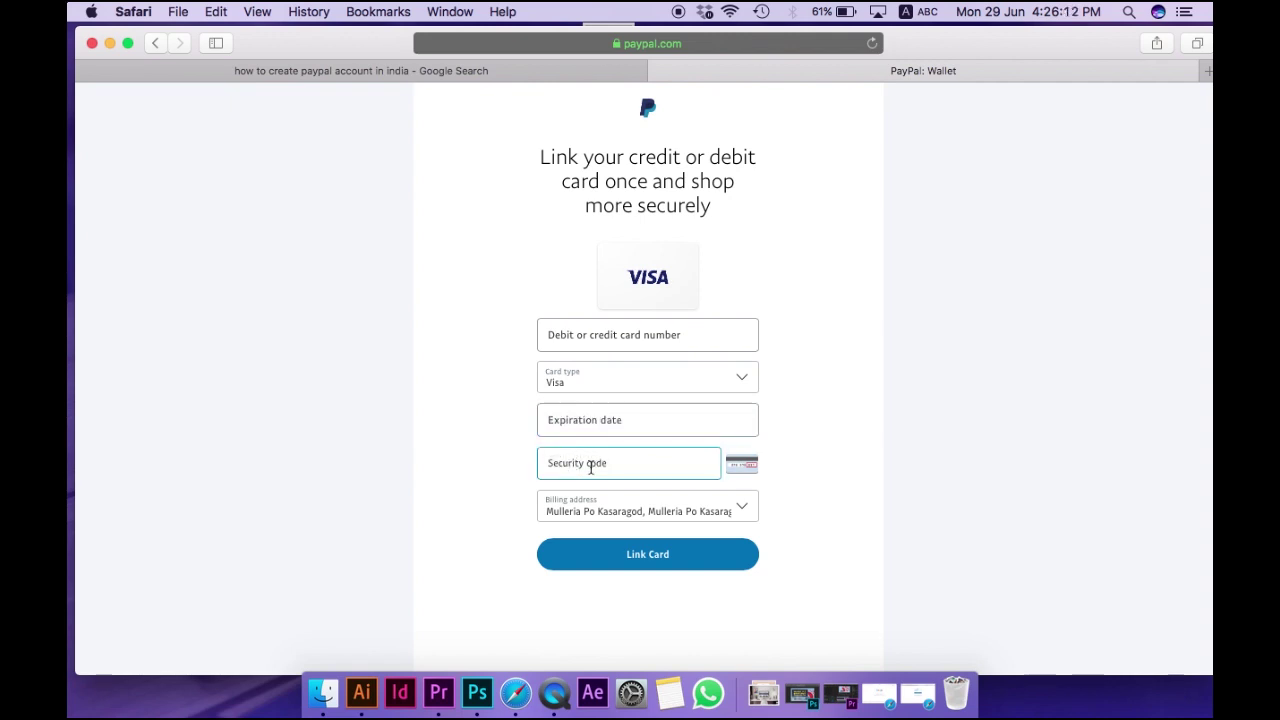
pyautogui.click(823, 471)
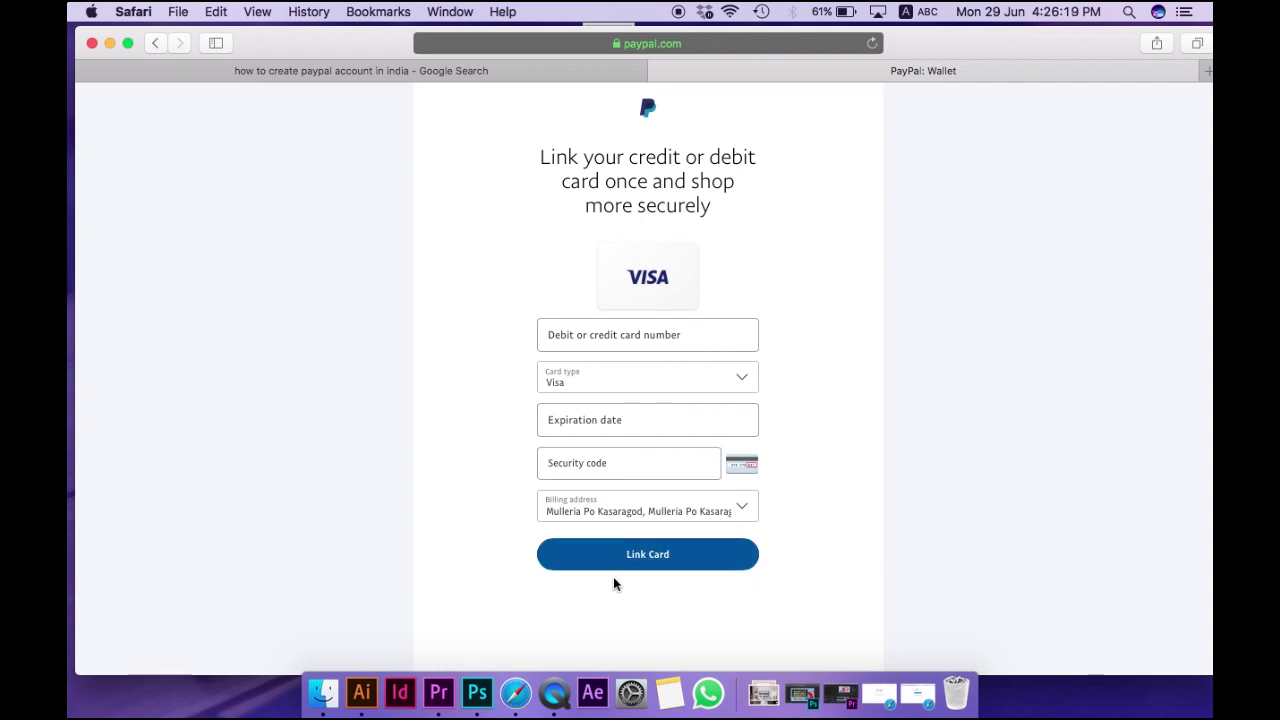
pyautogui.click(555, 336)
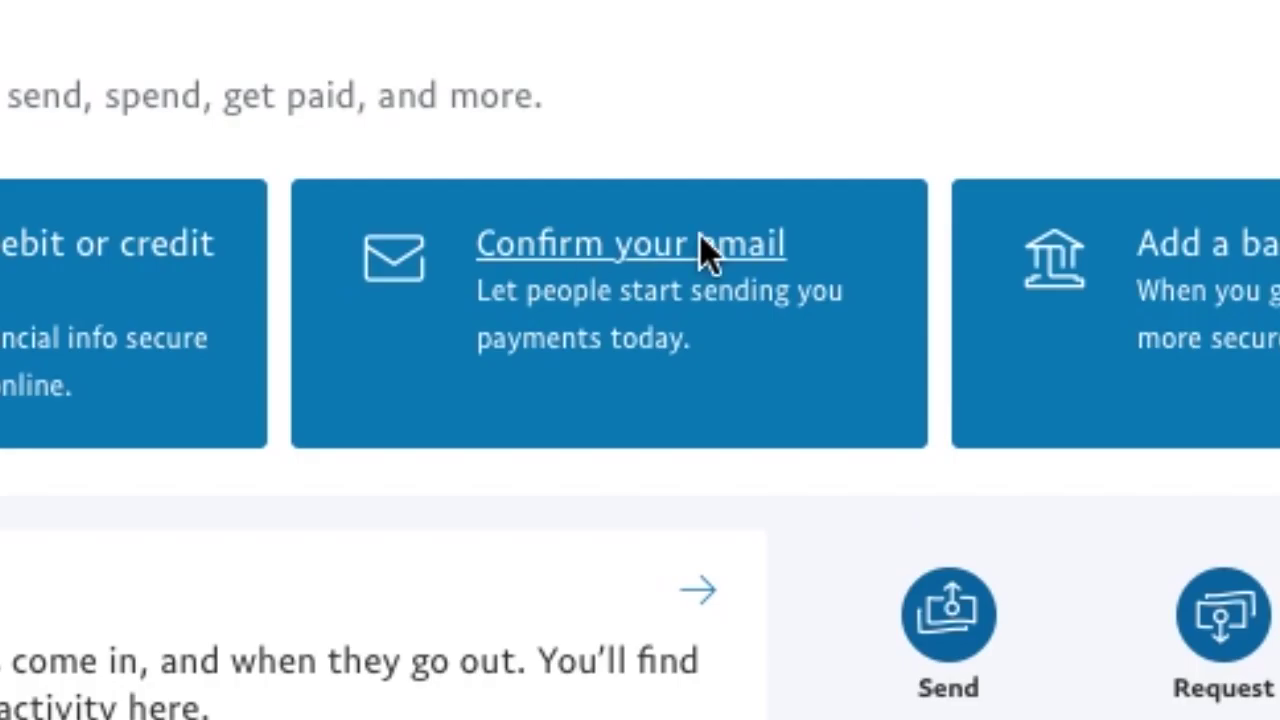
# Send the confirmation email from the summary's 'Confirm your email' task
pyautogui.click(710, 168)
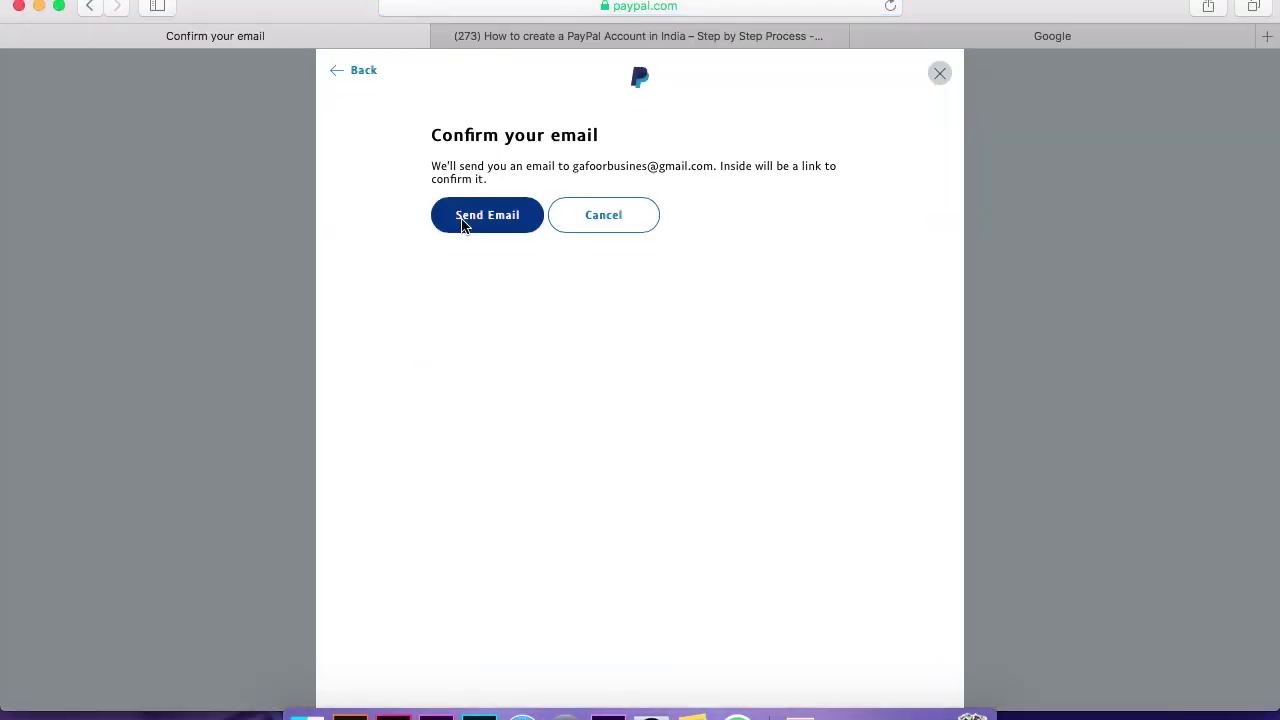
pyautogui.click(474, 222)
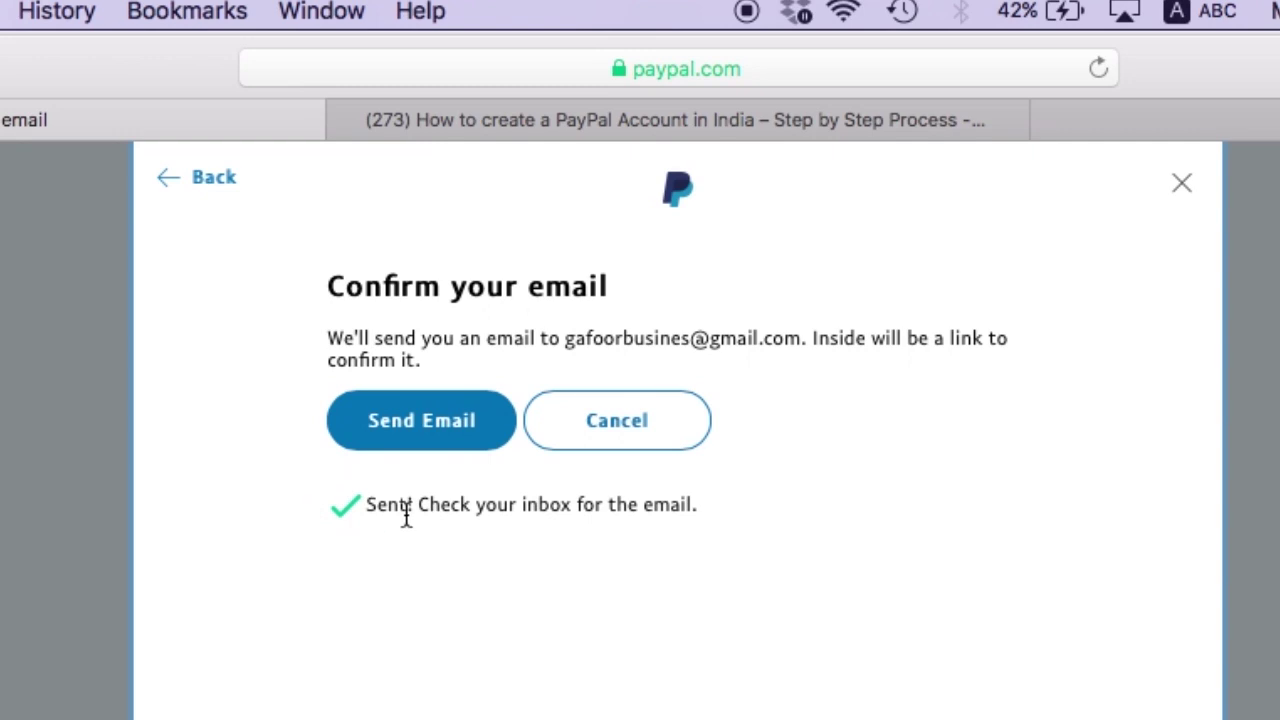
pyautogui.moveTo(371, 505); pyautogui.dragTo(700, 503)
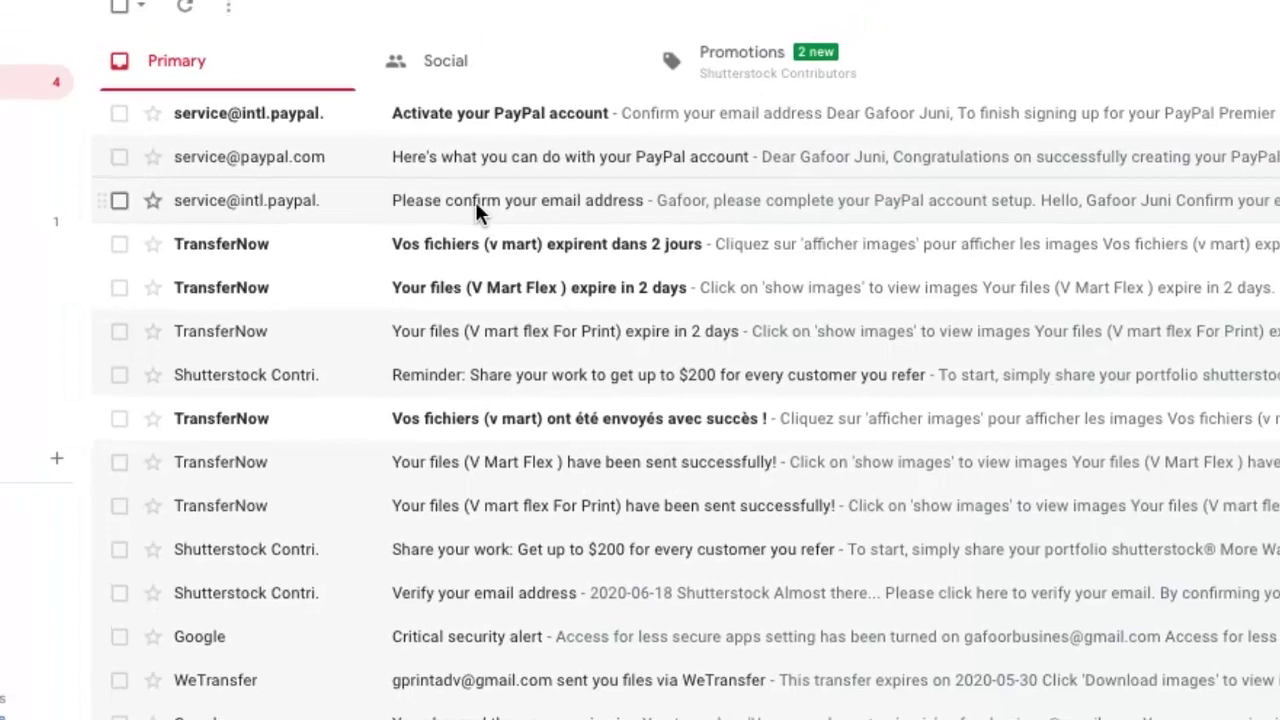
# Open PayPal's 'Please confirm your email address' message and use Confirm My Email Address
pyautogui.click(471, 252)
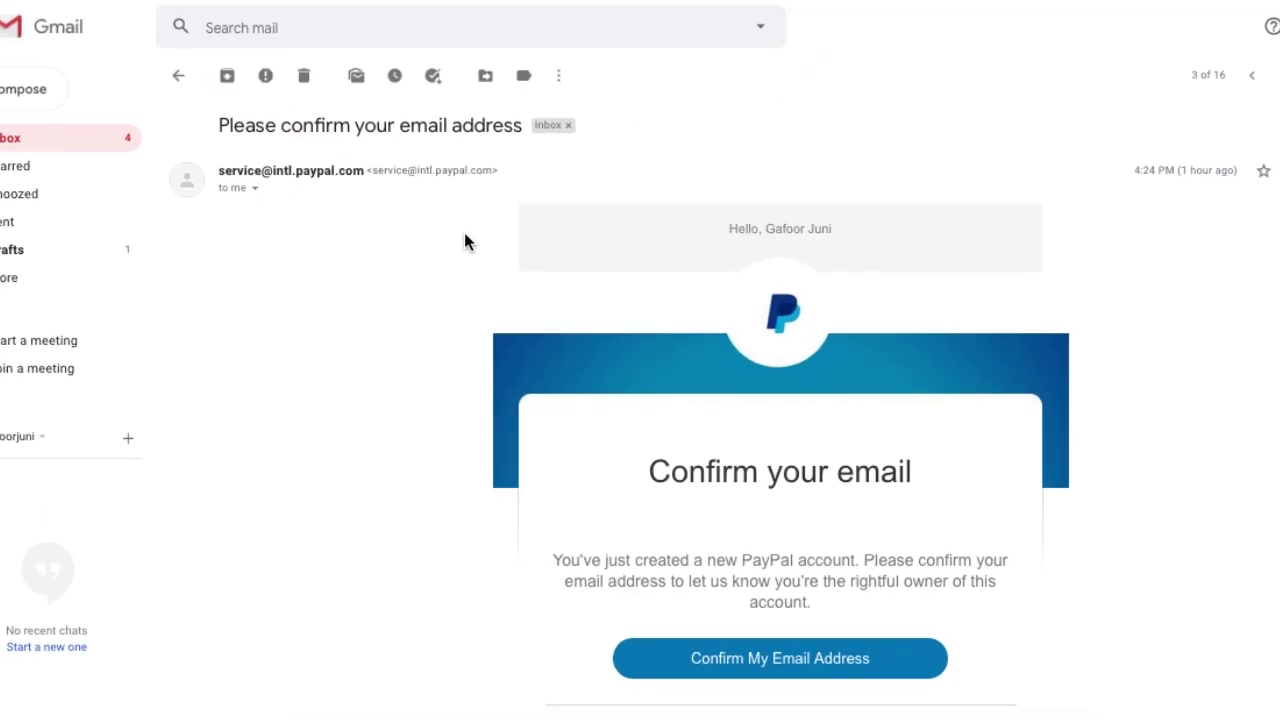
pyautogui.scroll(-3, 1000, 400)
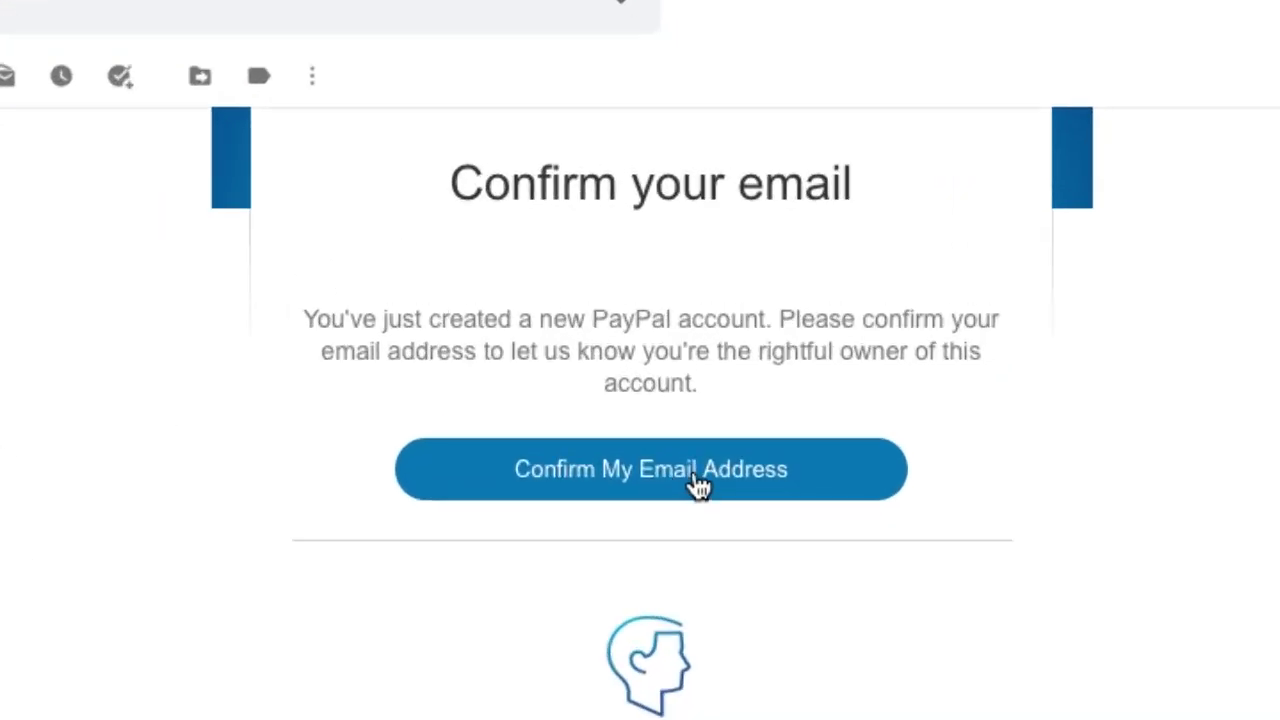
pyautogui.click(646, 465)
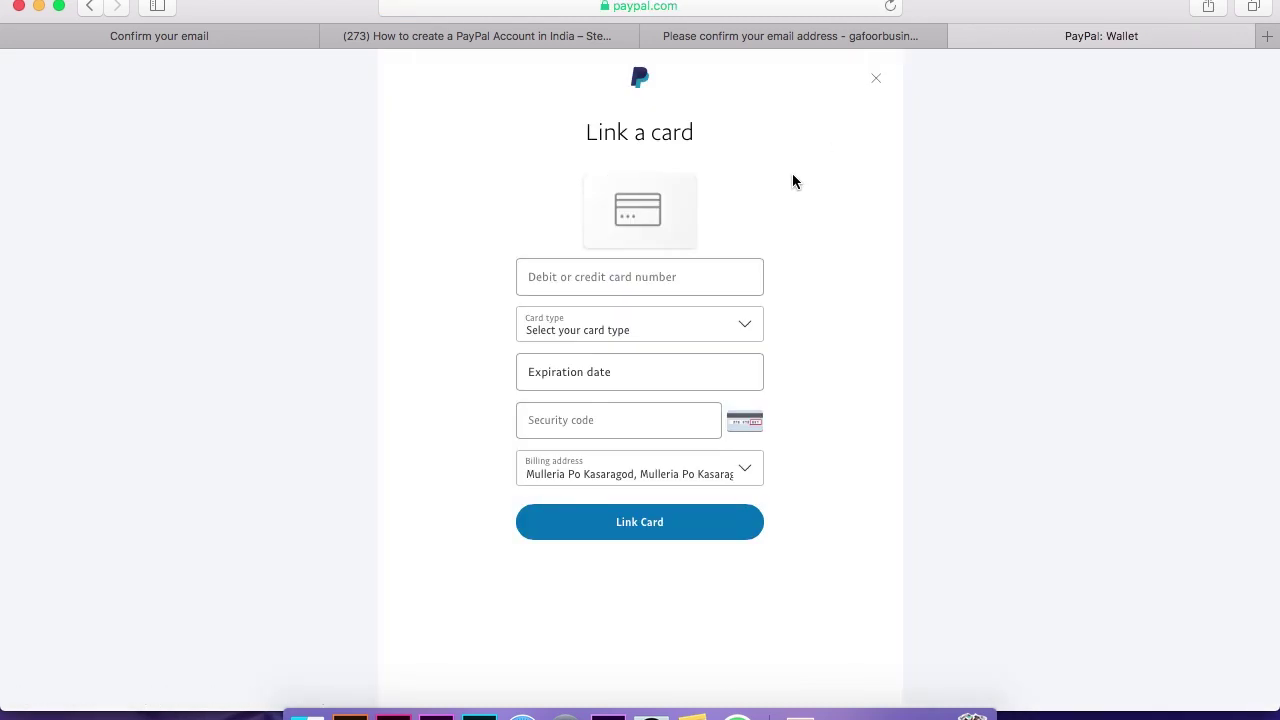
# Dismiss the card form and start adding a bank account from the account home page
pyautogui.click(876, 83)
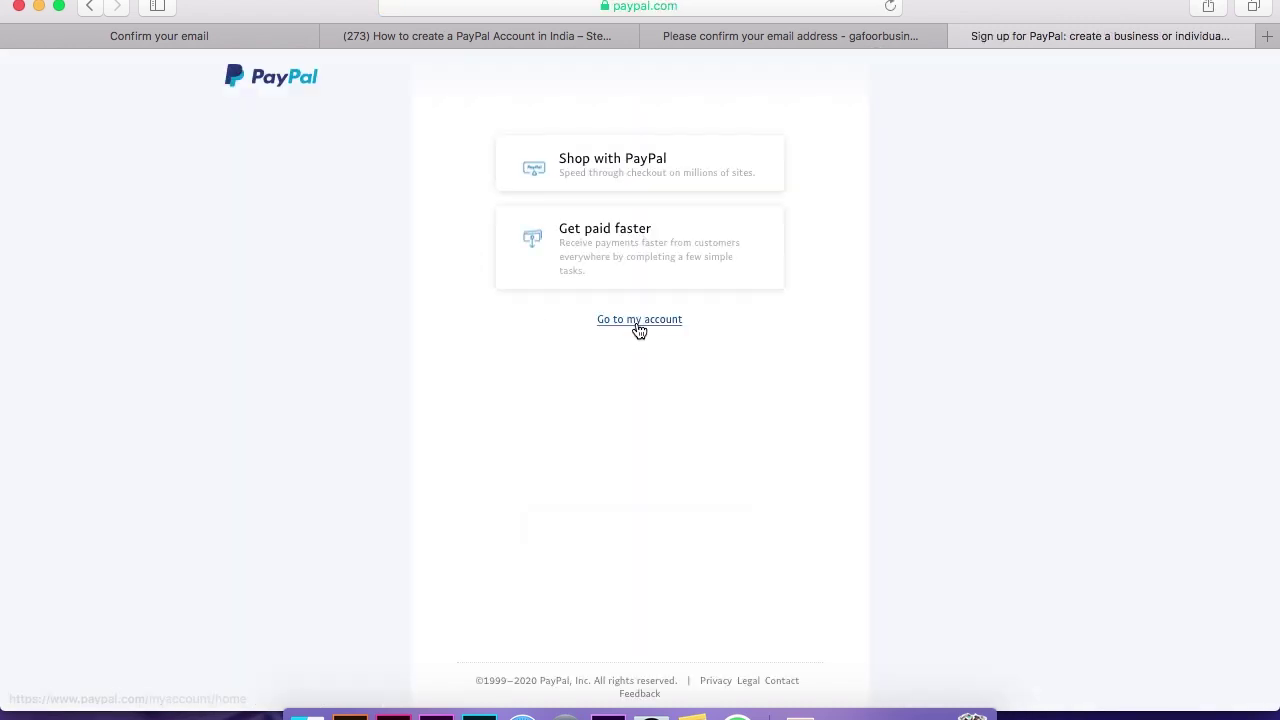
pyautogui.click(641, 322)
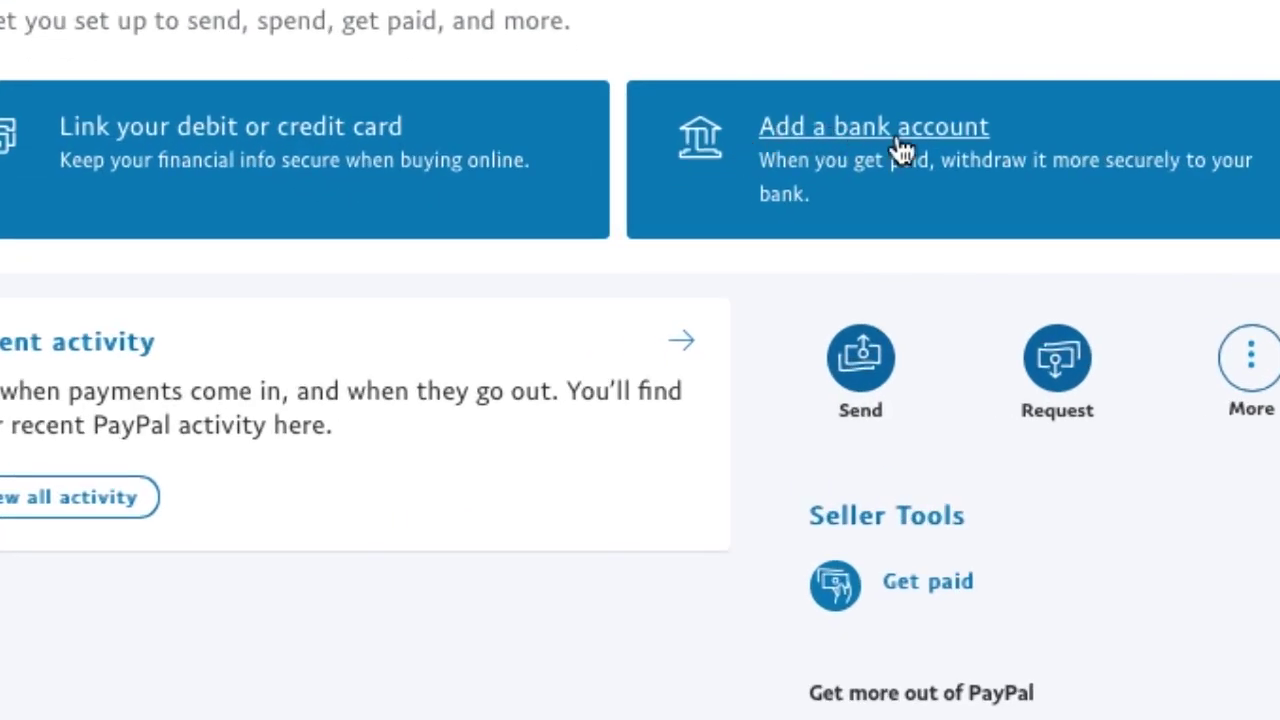
pyautogui.click(913, 126)
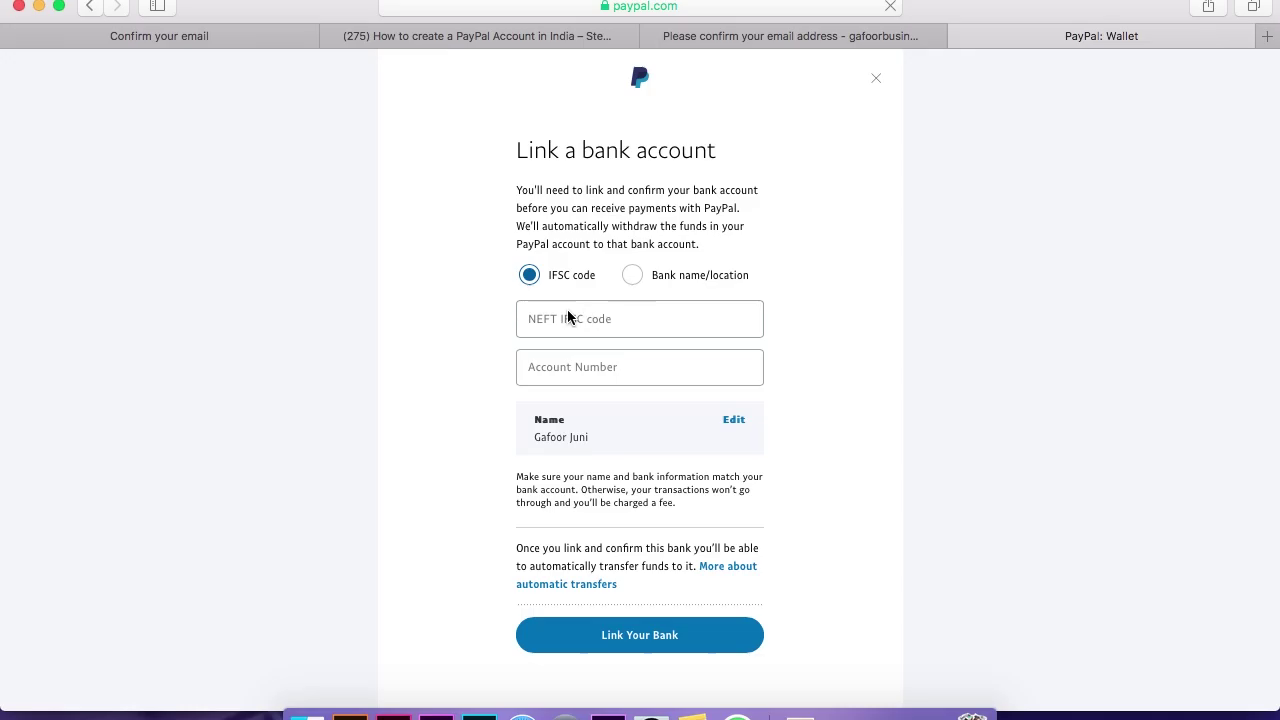
# Look over the IFSC code and bank name/location options in the bank form, then close it
pyautogui.click(545, 318)
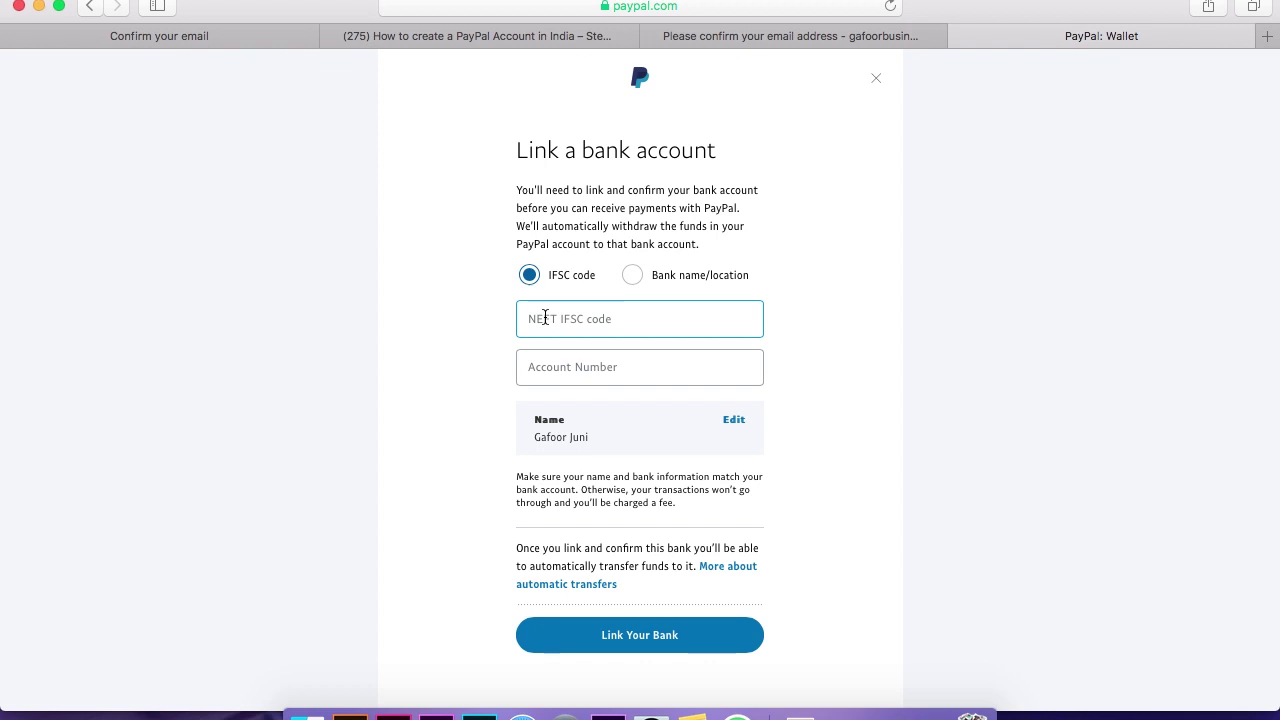
pyautogui.click(519, 366)
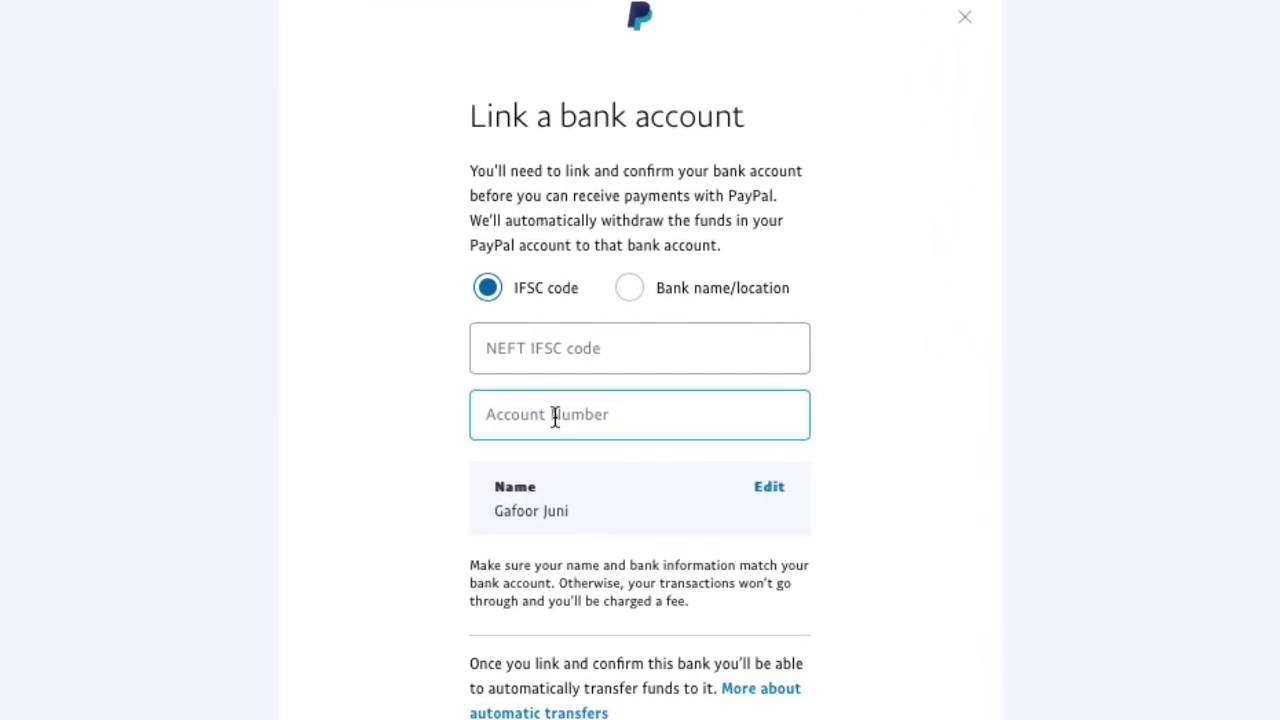
pyautogui.click(631, 290)
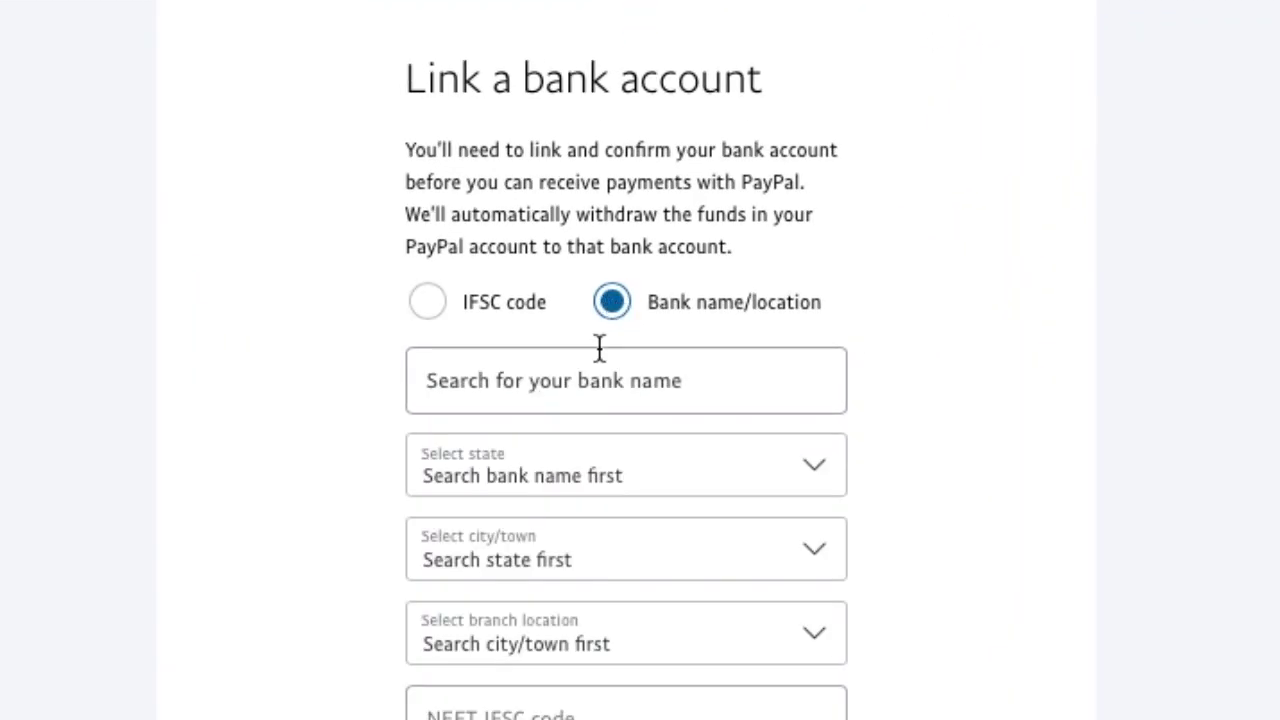
pyautogui.click(600, 349)
pyautogui.click(540, 470)
pyautogui.scroll(-3, 750, 550)
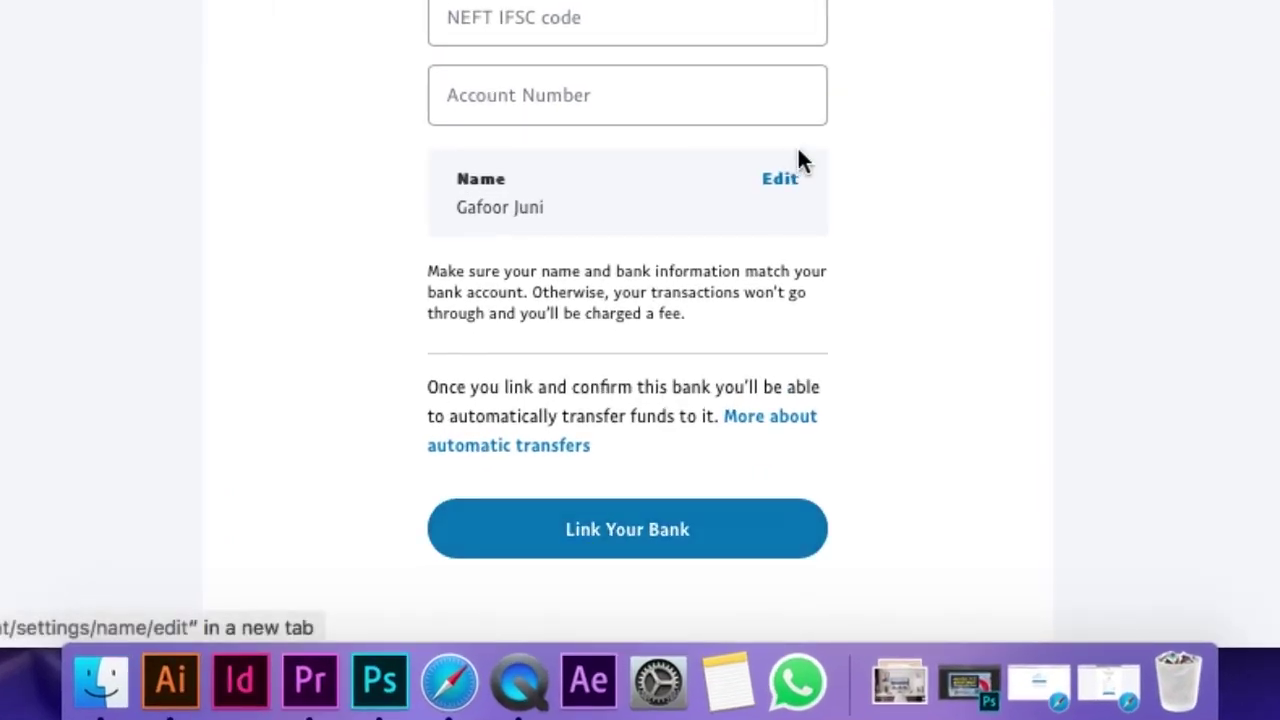
pyautogui.scroll(5, 802, 193)
pyautogui.click(853, 93)
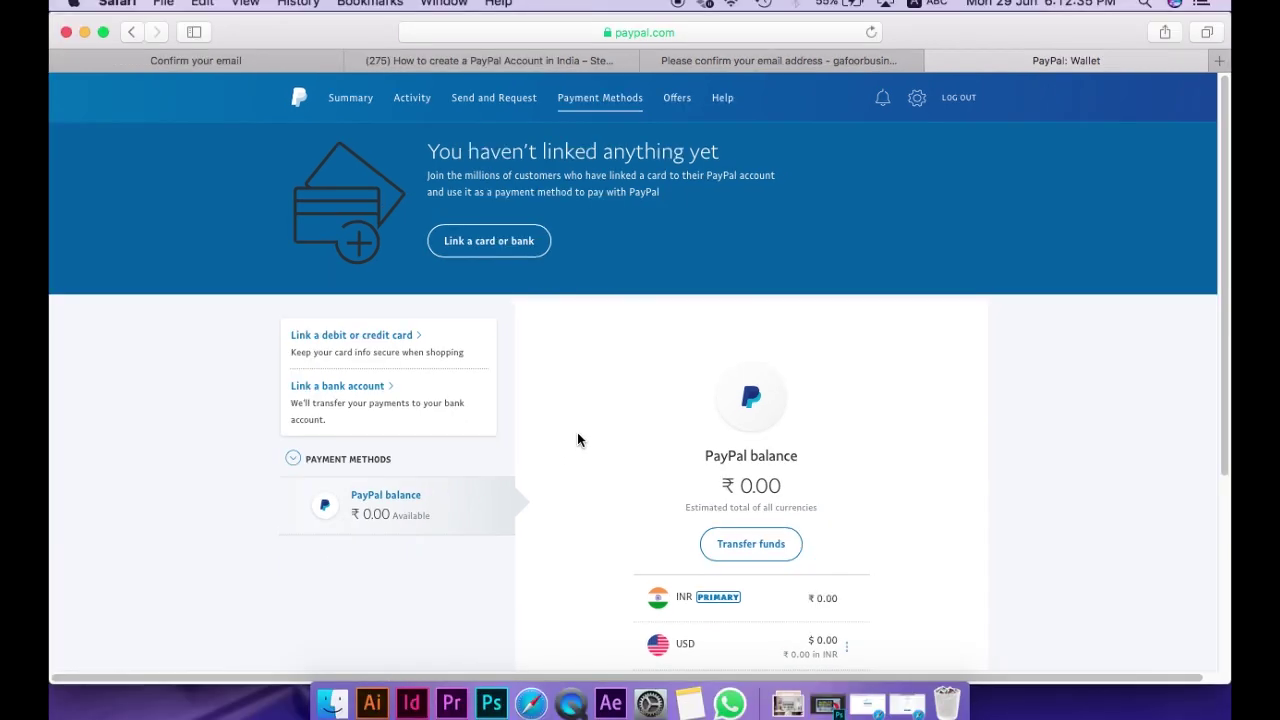
# Open PayPal Settings from the gear icon in the top bar
pyautogui.scroll(-1, 577, 434)
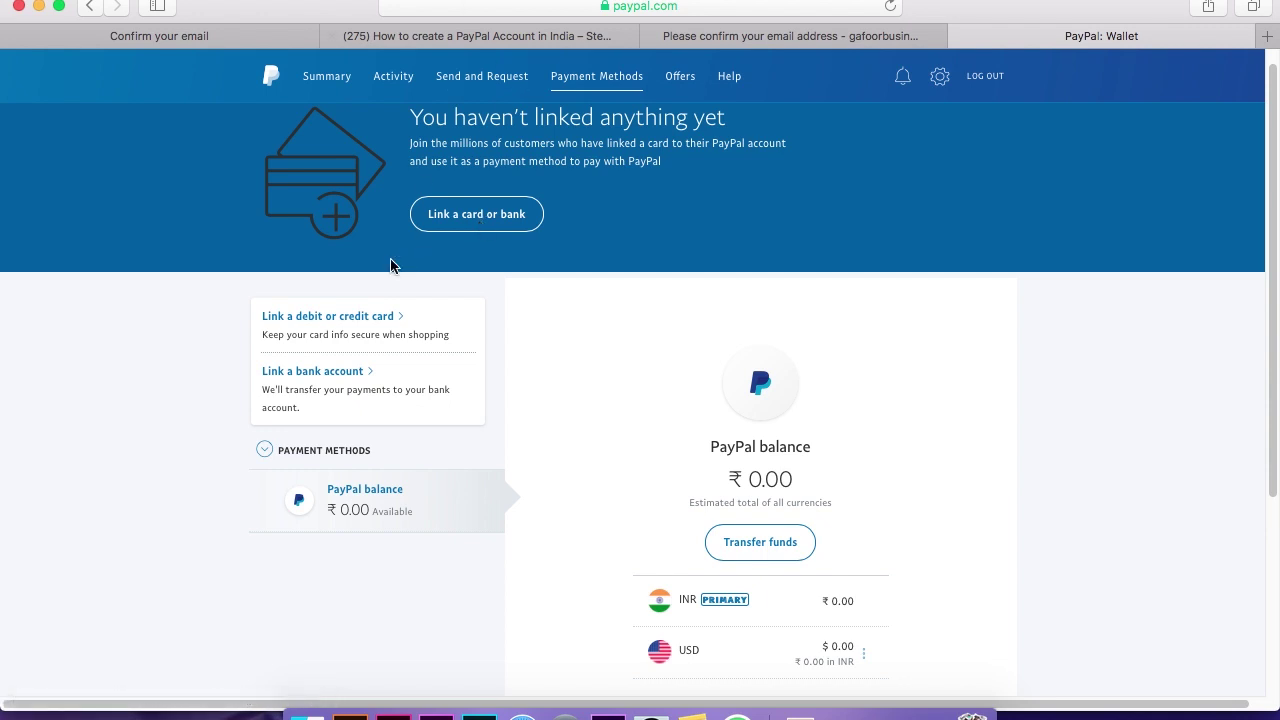
pyautogui.click(395, 325)
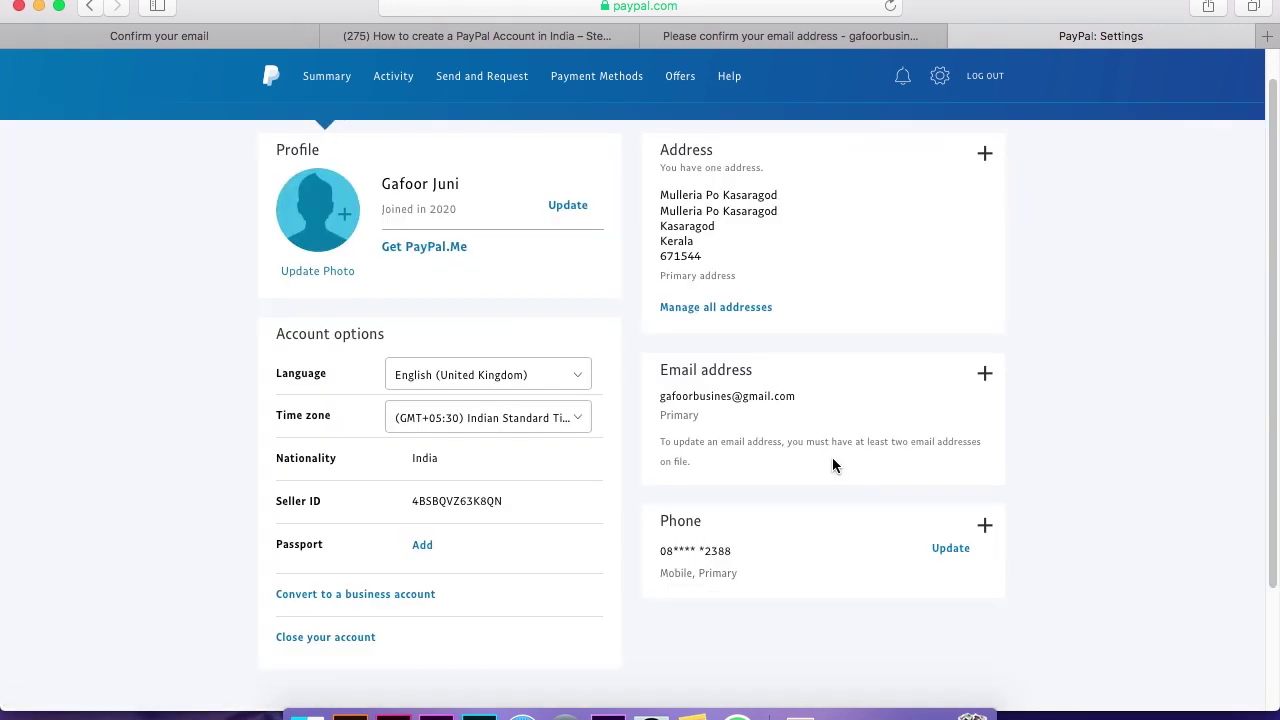